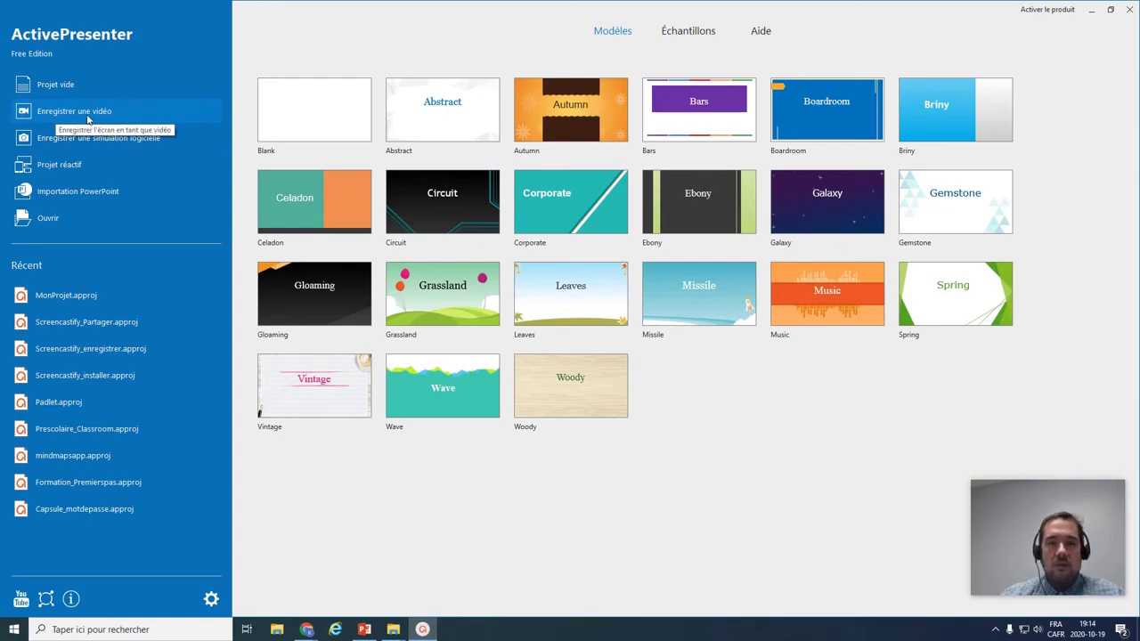
- Start a new video recording project and set the recording area to full screen
click(88, 119)
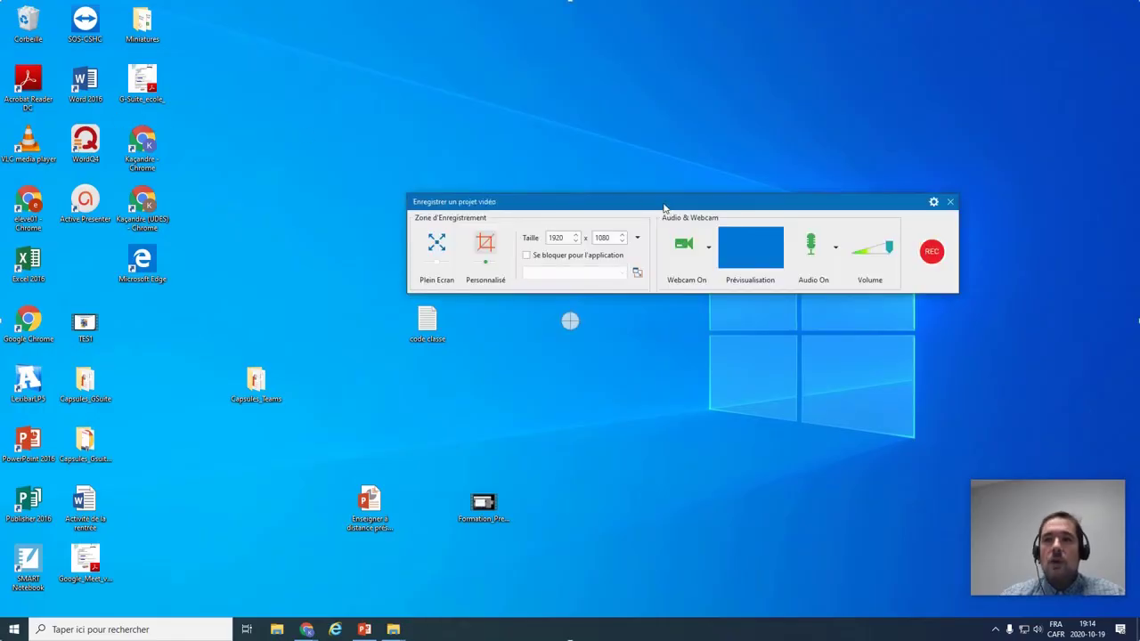
drag(663, 208, 516, 203)
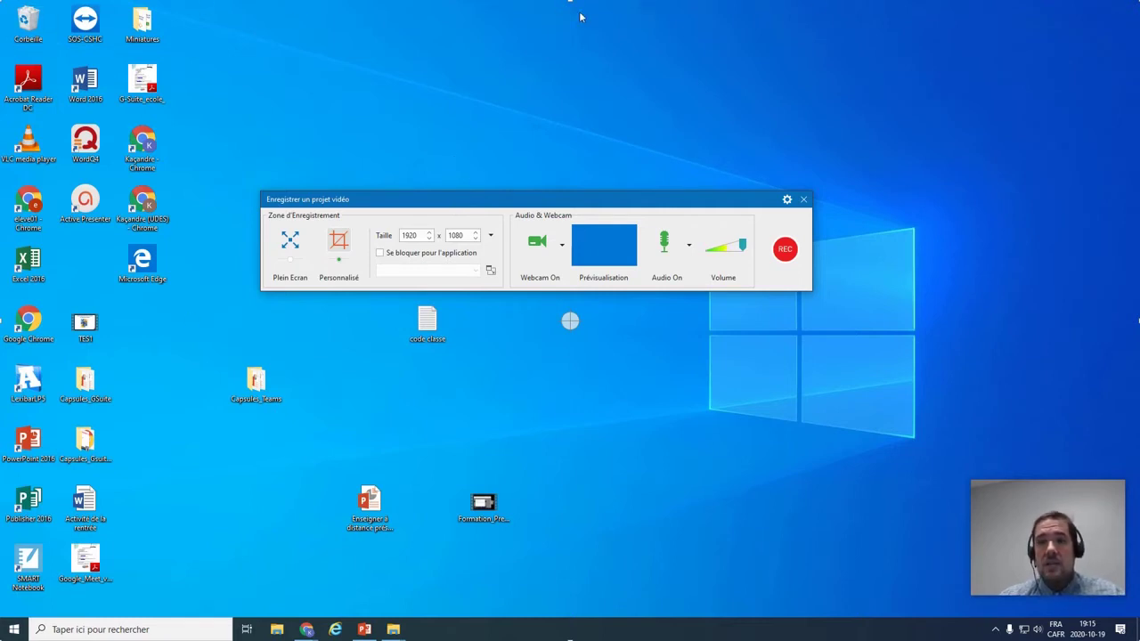
click(292, 244)
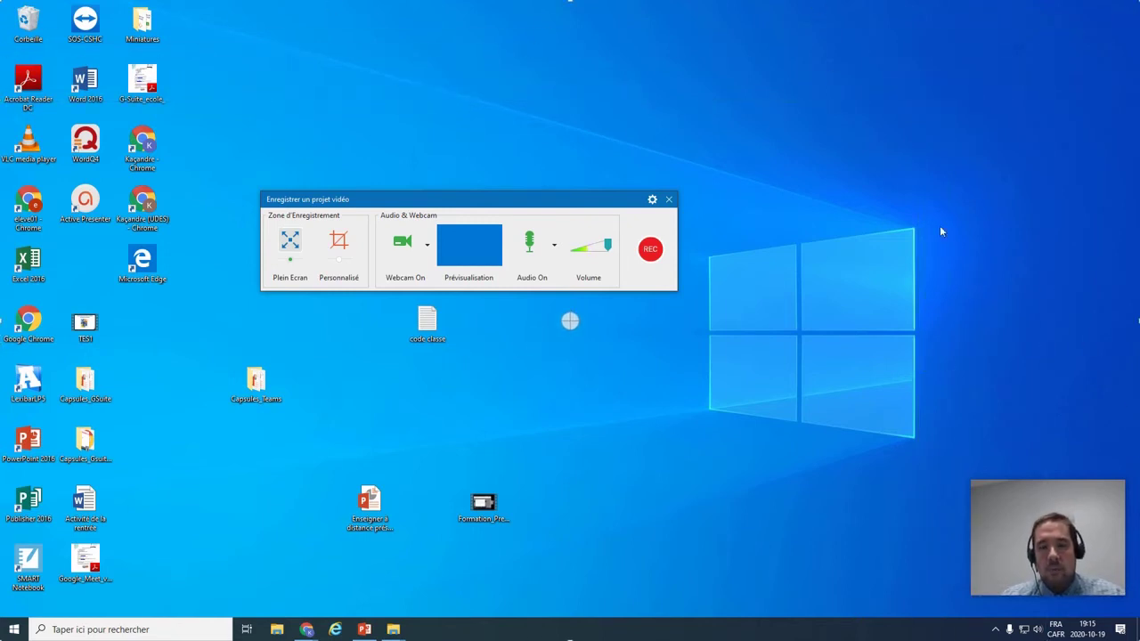
- Try a custom recording area locked to an application, and return the recording area to full screen
click(340, 252)
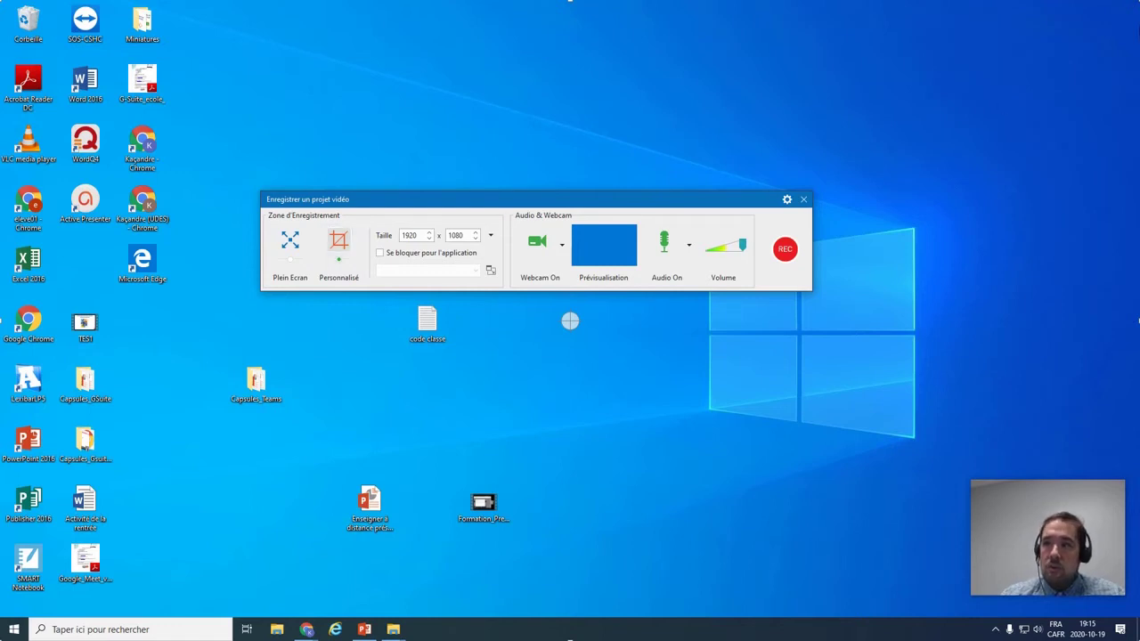
click(382, 254)
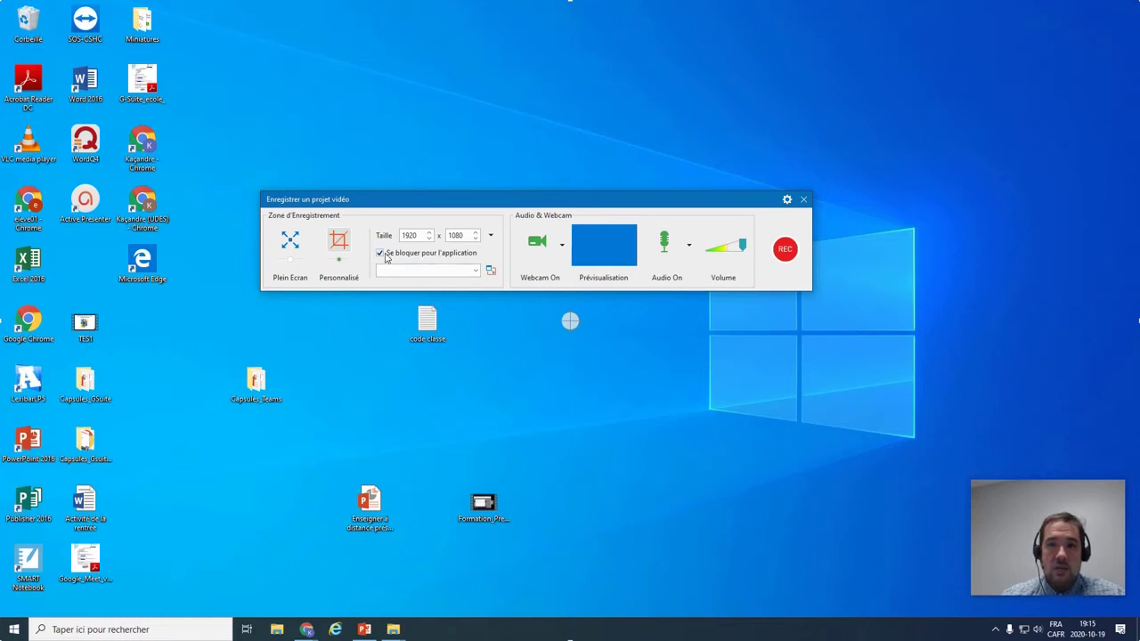
click(475, 272)
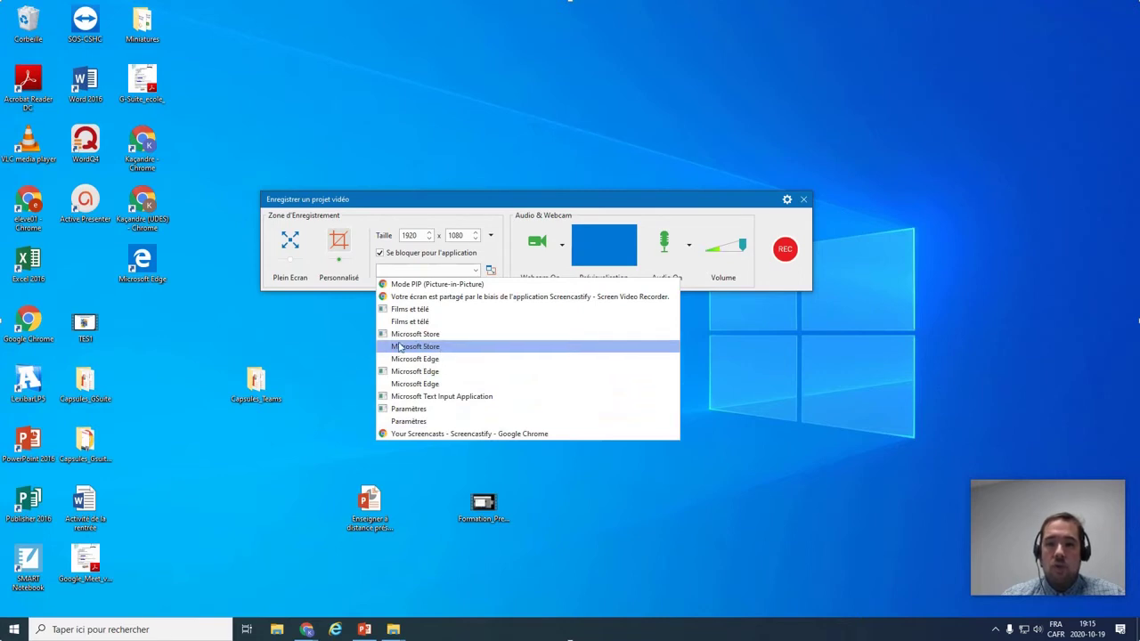
click(447, 203)
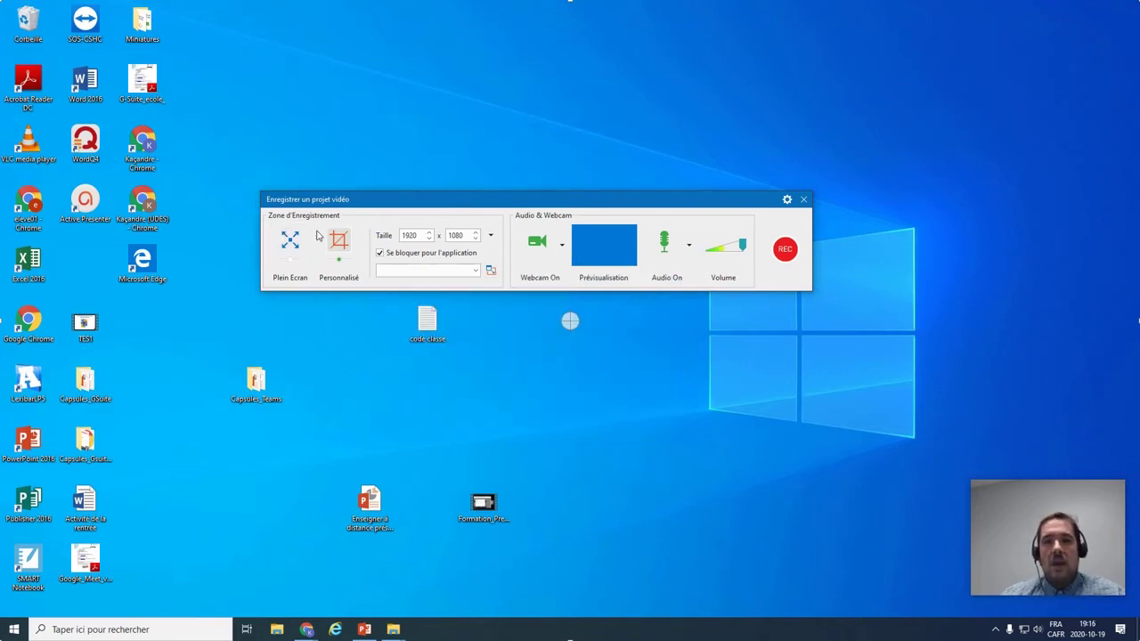
click(290, 238)
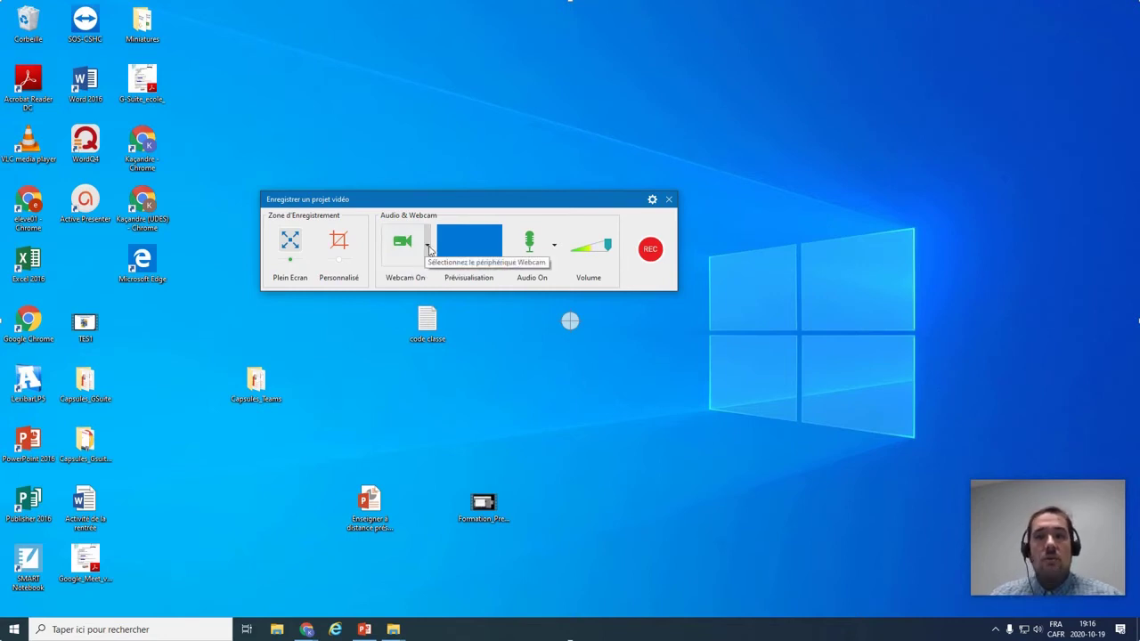
- Turn the webcam off for the recording and check the available microphone and system audio devices
click(430, 250)
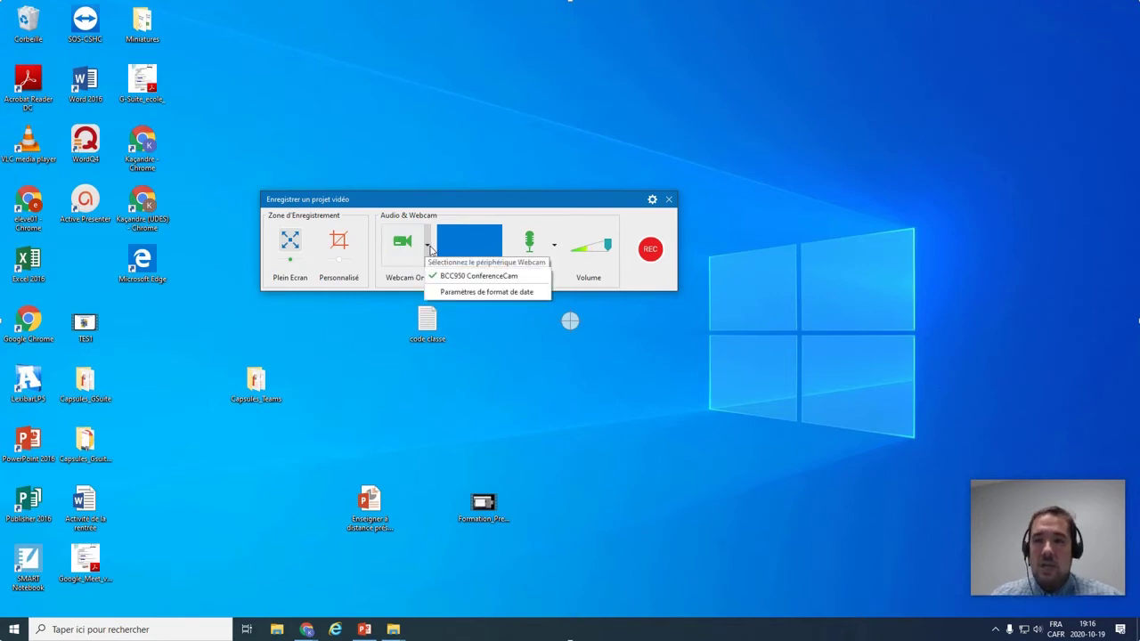
click(430, 249)
click(402, 249)
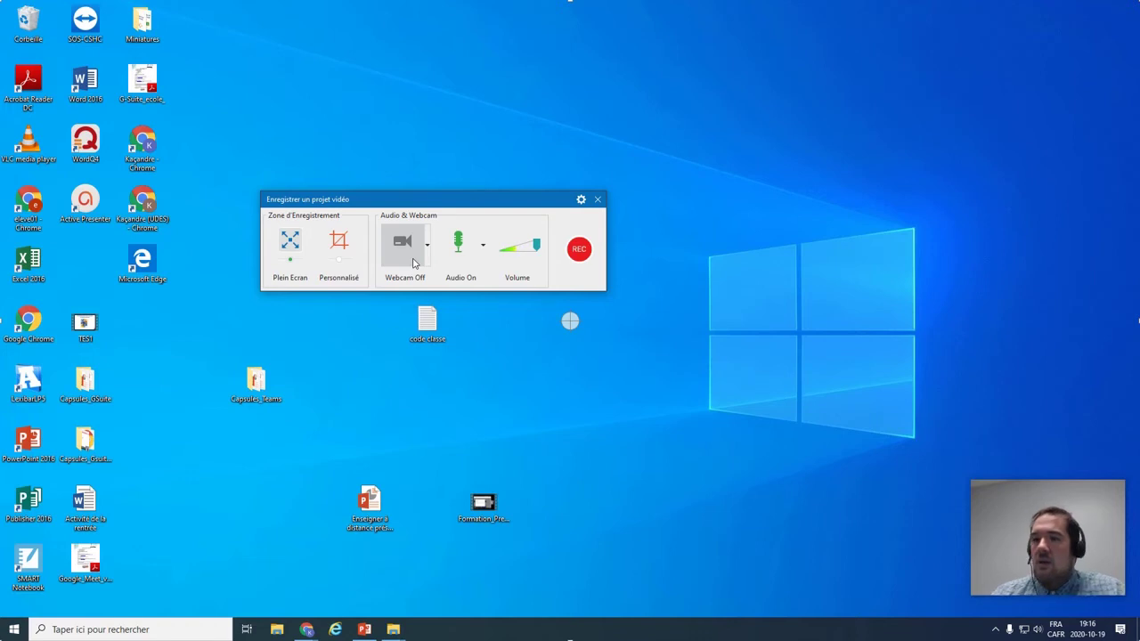
click(483, 247)
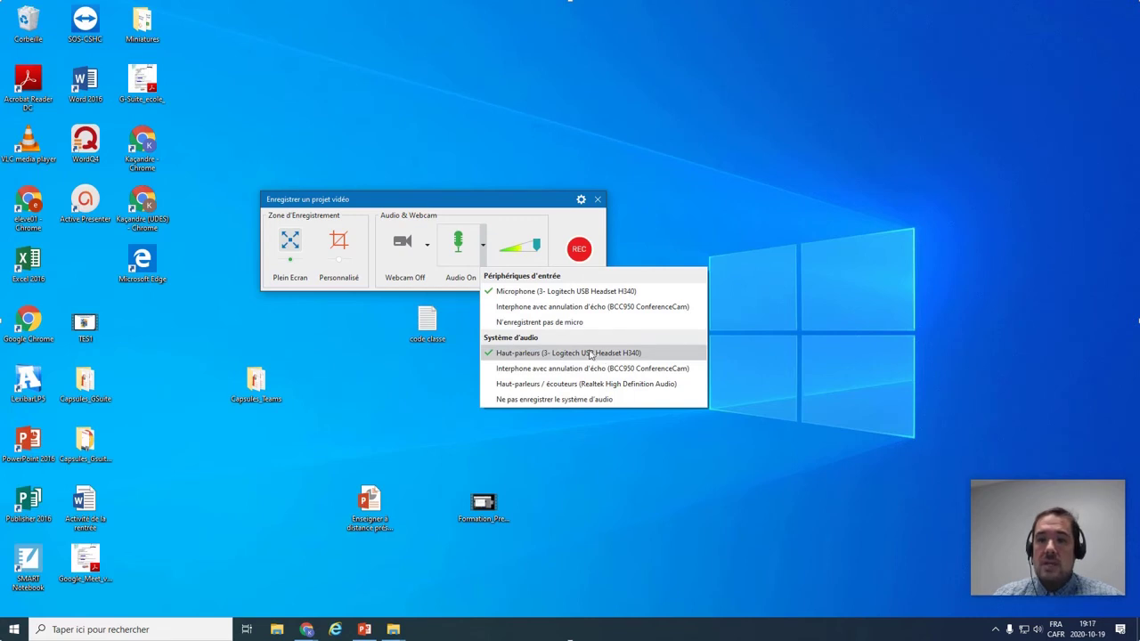
click(485, 205)
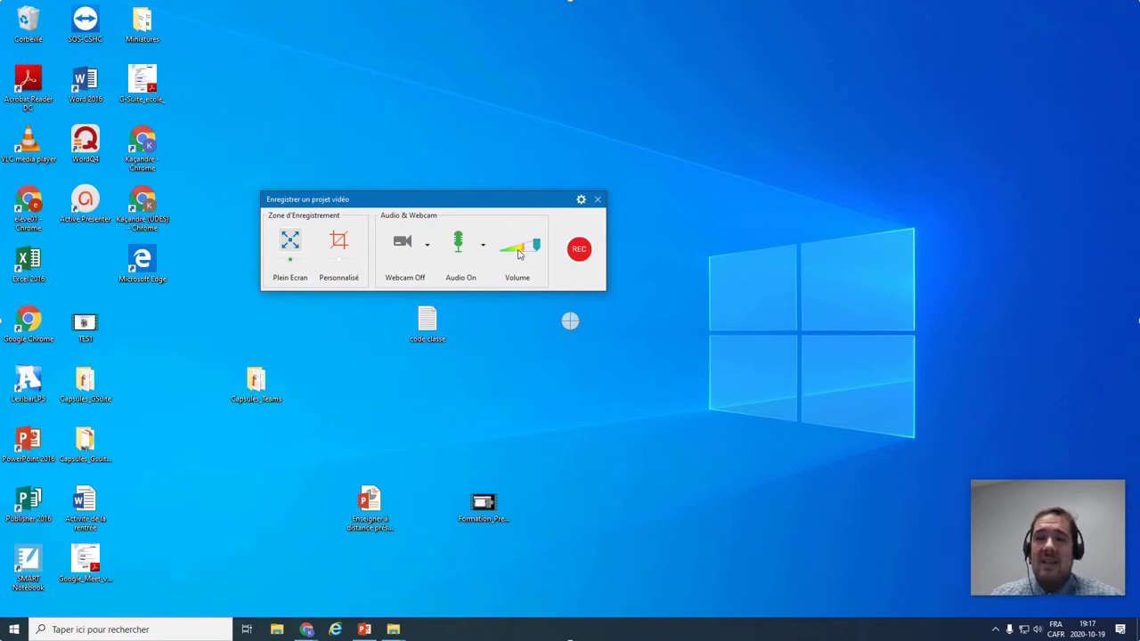
- Try lowering the recording volume, restore it to full, and start recording the screen
drag(537, 250, 526, 253)
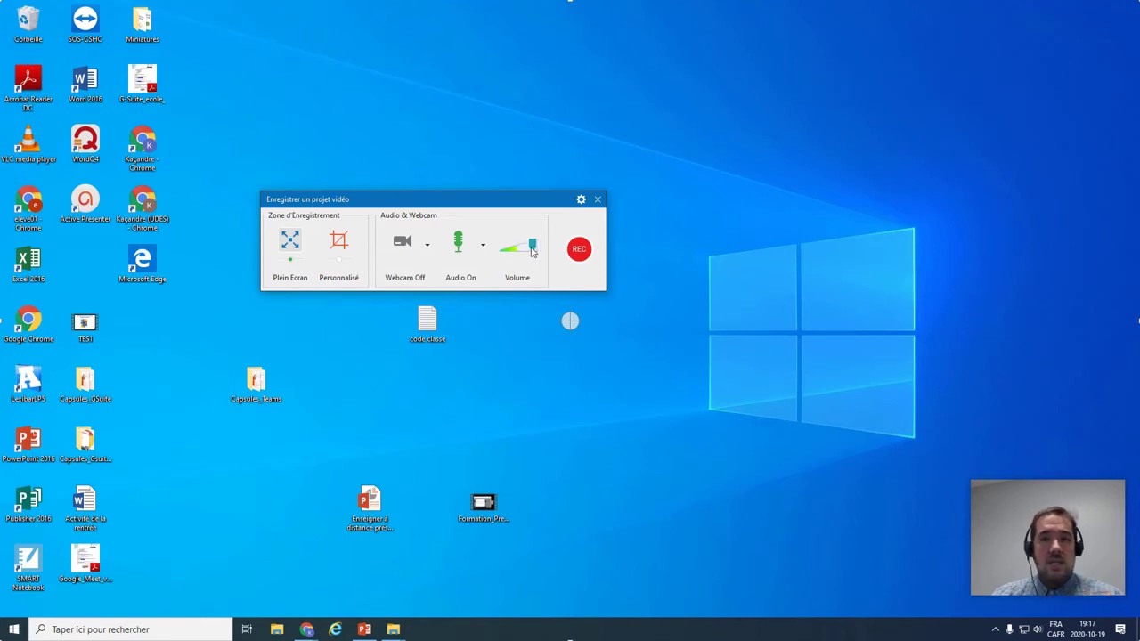
drag(533, 252, 539, 249)
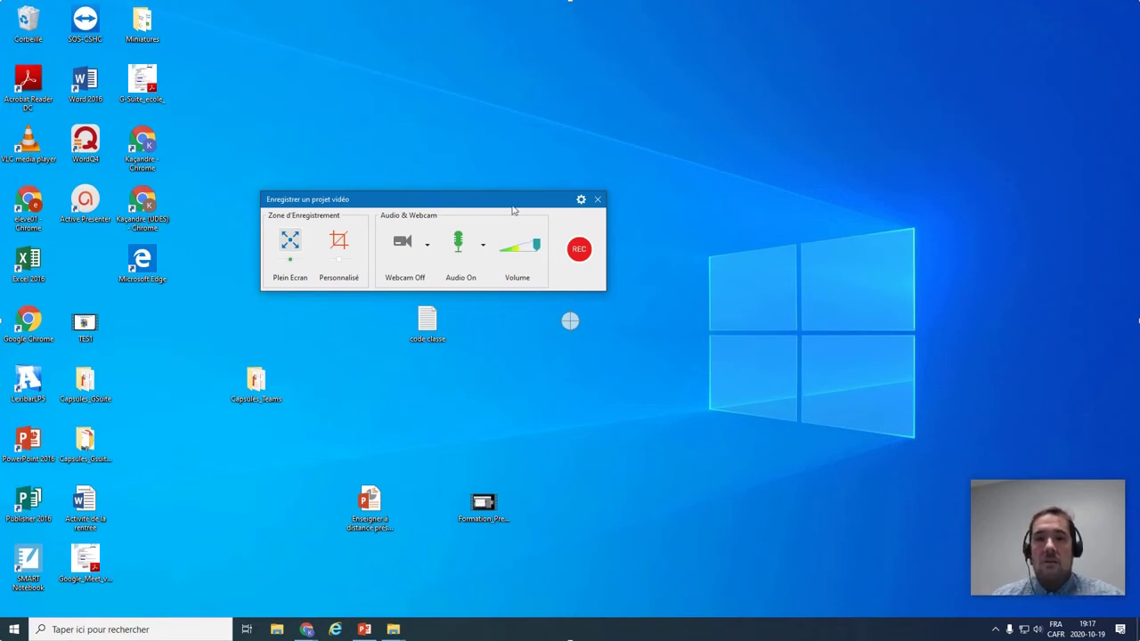
drag(509, 204, 650, 146)
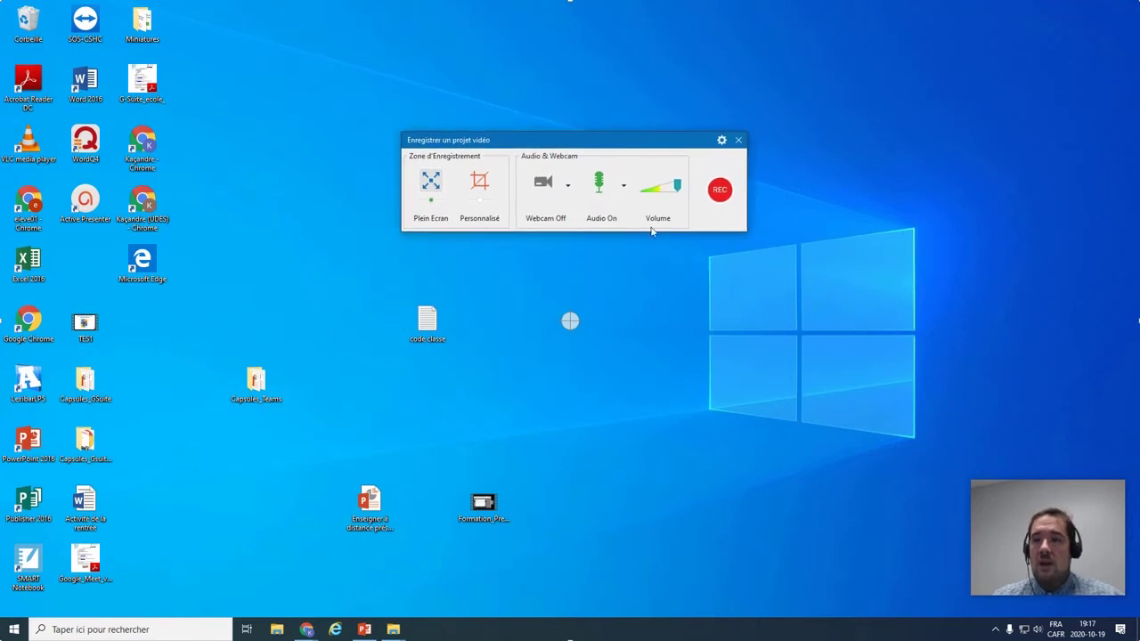
click(721, 192)
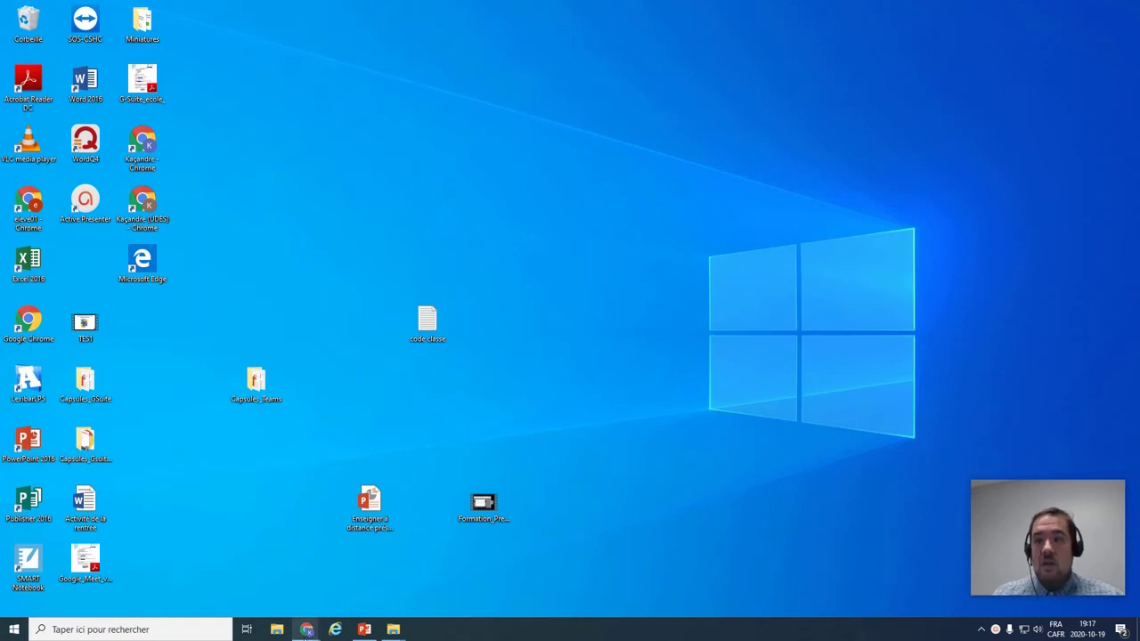
- Switch to Chrome, search for "allo prof" in a new tab and open the Alloprof website
mouse_move(306, 630)
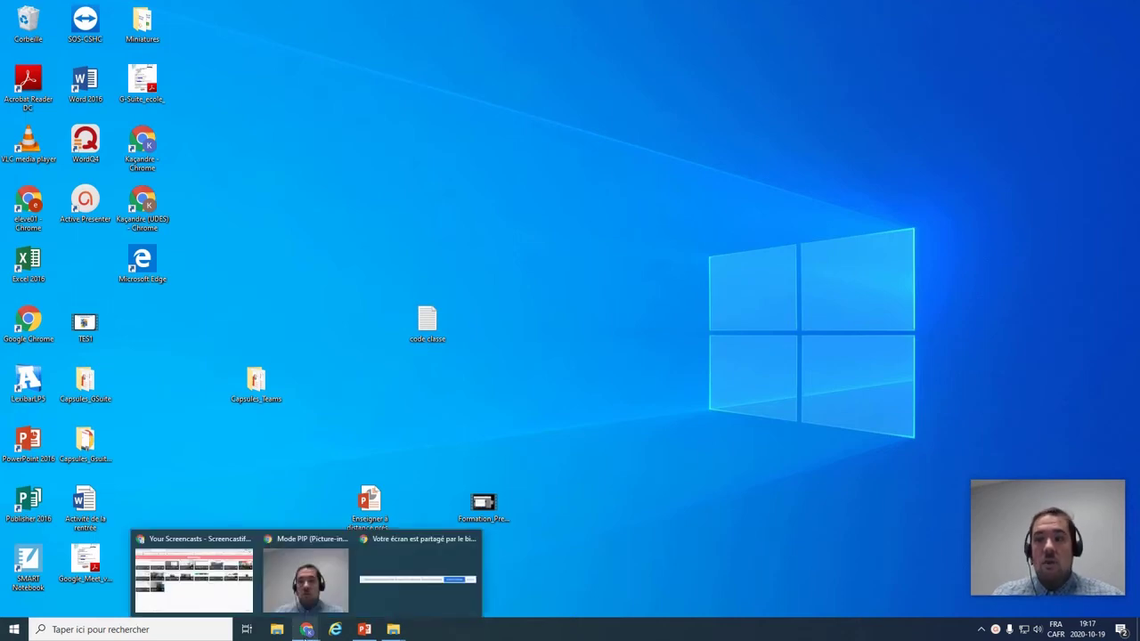
click(225, 595)
click(306, 18)
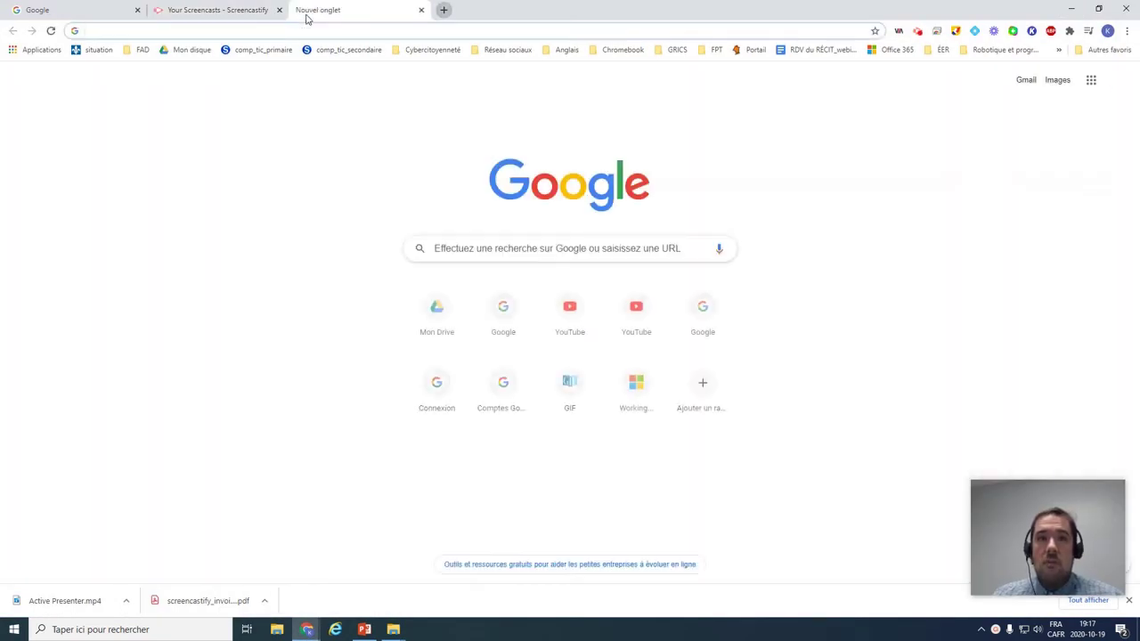
text(allo prof)
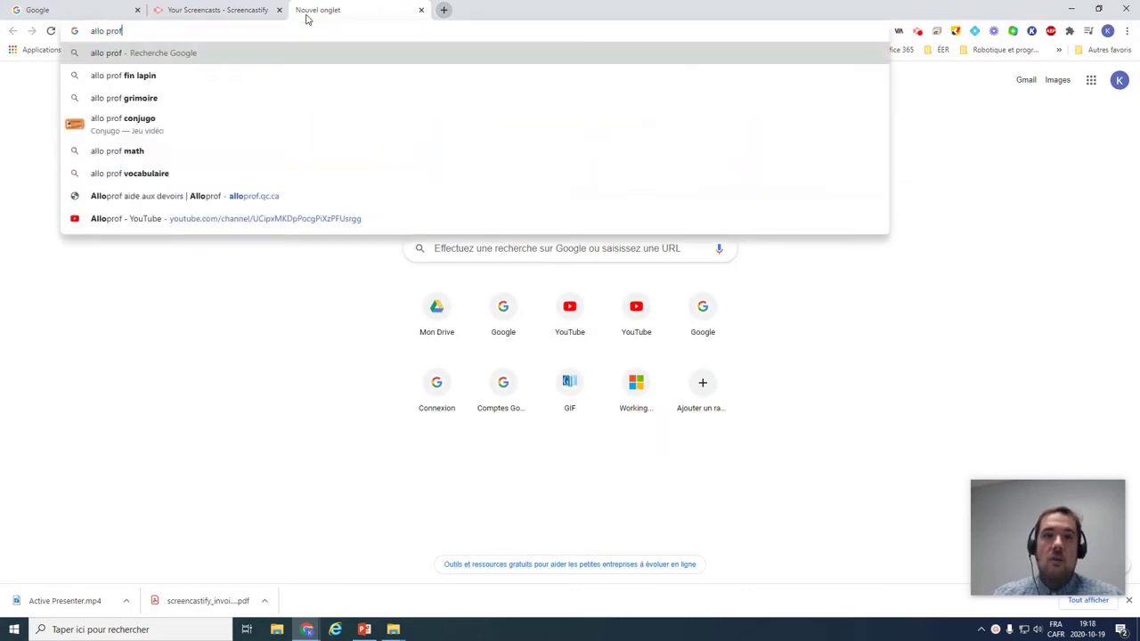
key(Return)
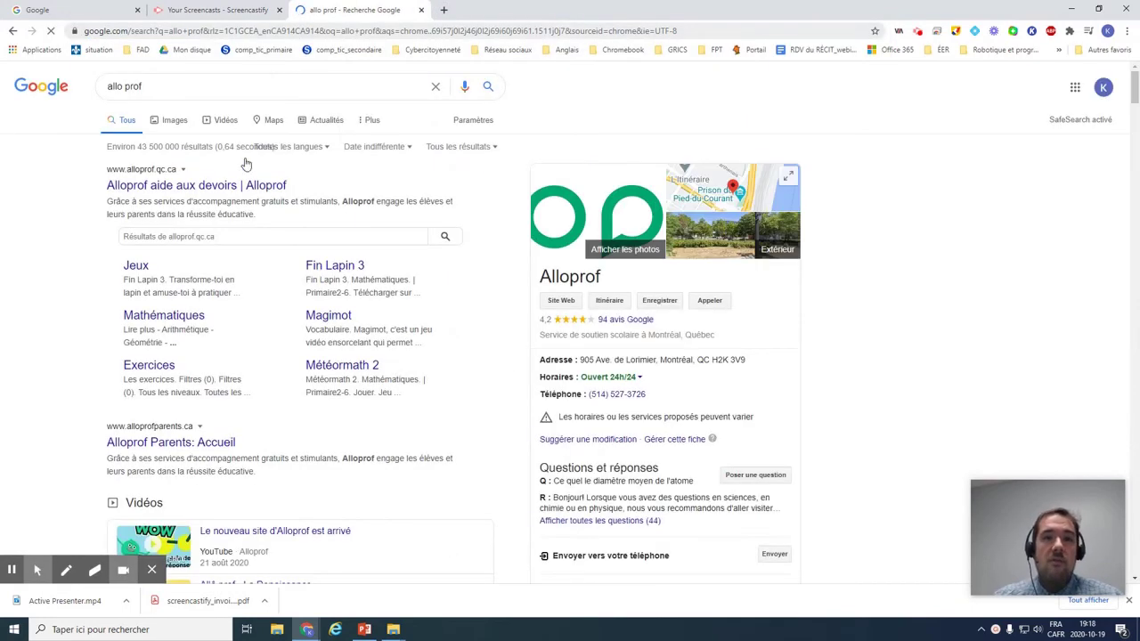
click(230, 185)
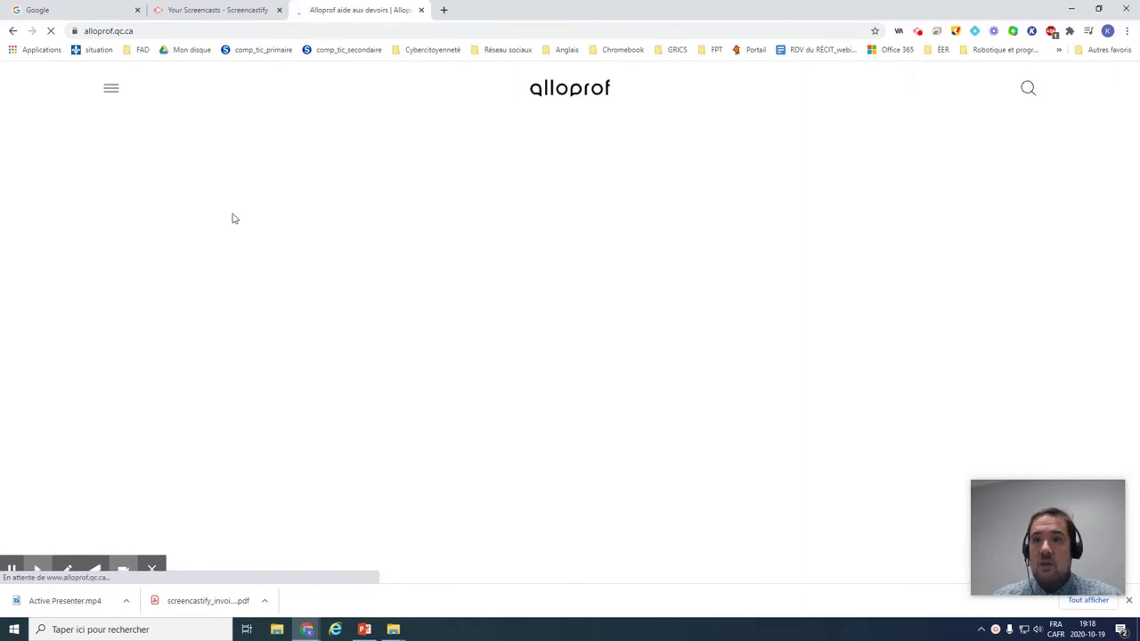
- Look over the Alloprof home page, close its tab and minimize the browser
scroll(550, 443, down, 3)
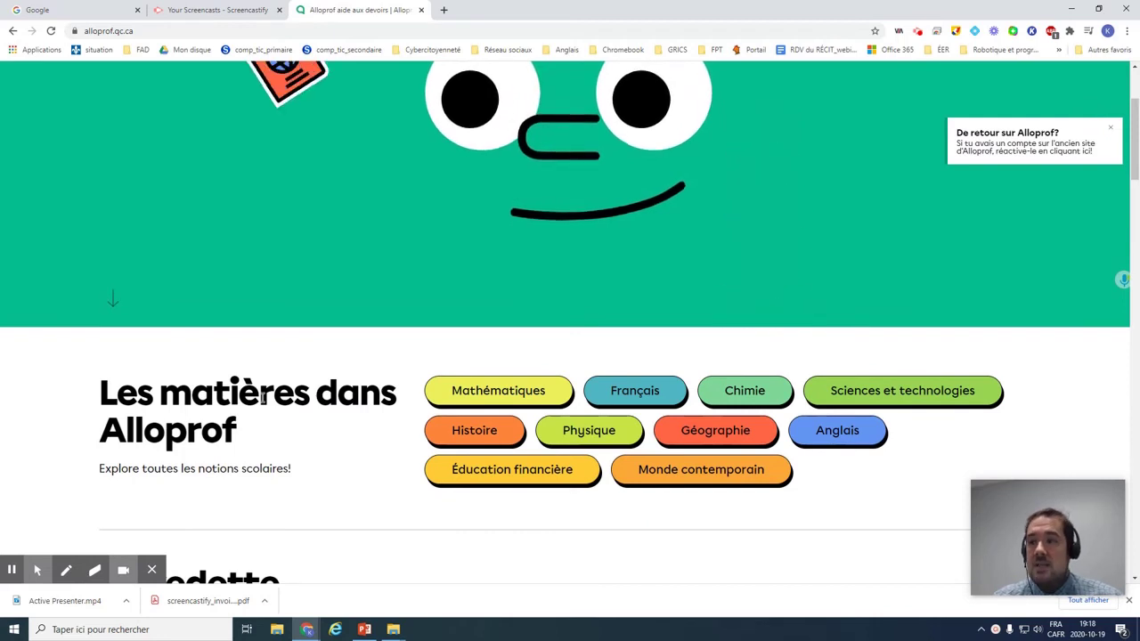
scroll(331, 69, up, 2)
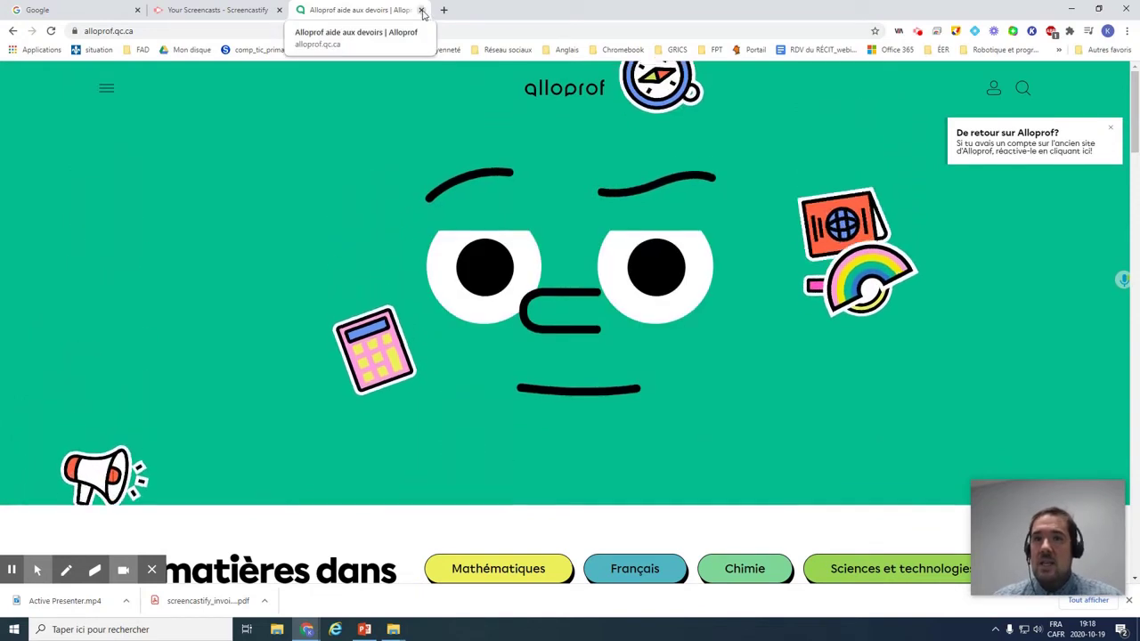
click(422, 10)
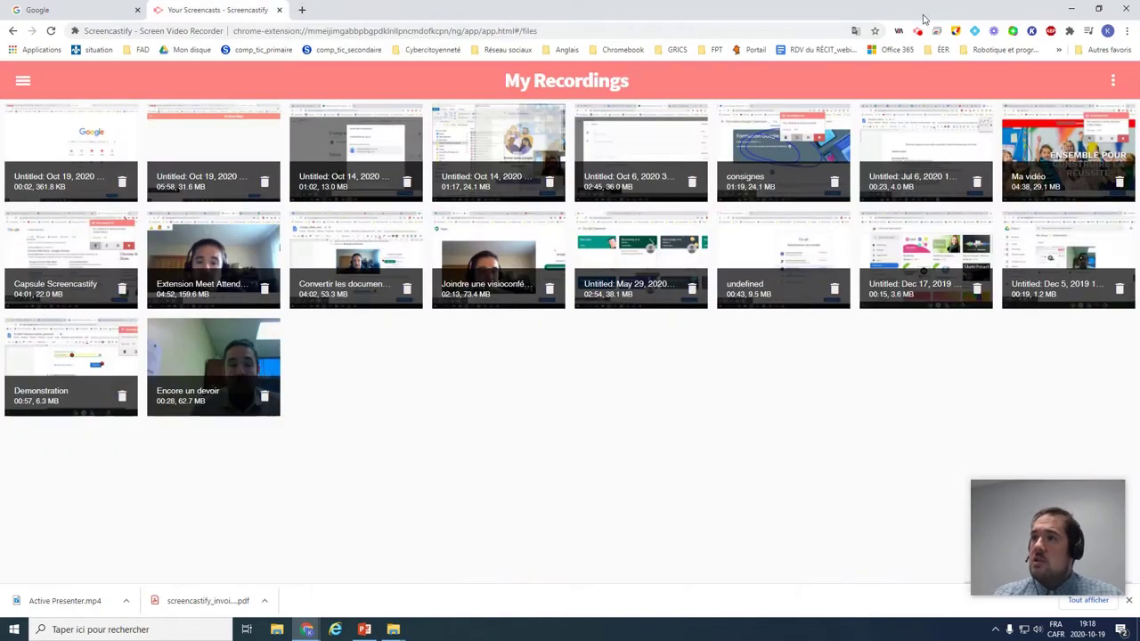
click(1071, 9)
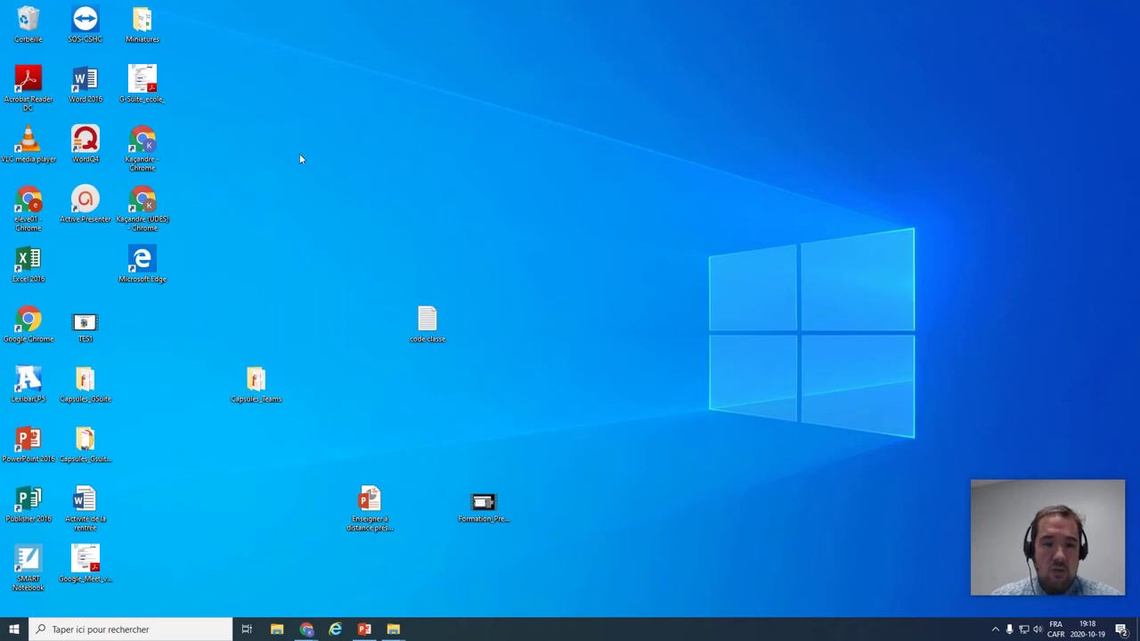
- Move the "Activité de la rentrée" document to the middle of the desktop and view it in Word
drag(94, 505, 630, 270)
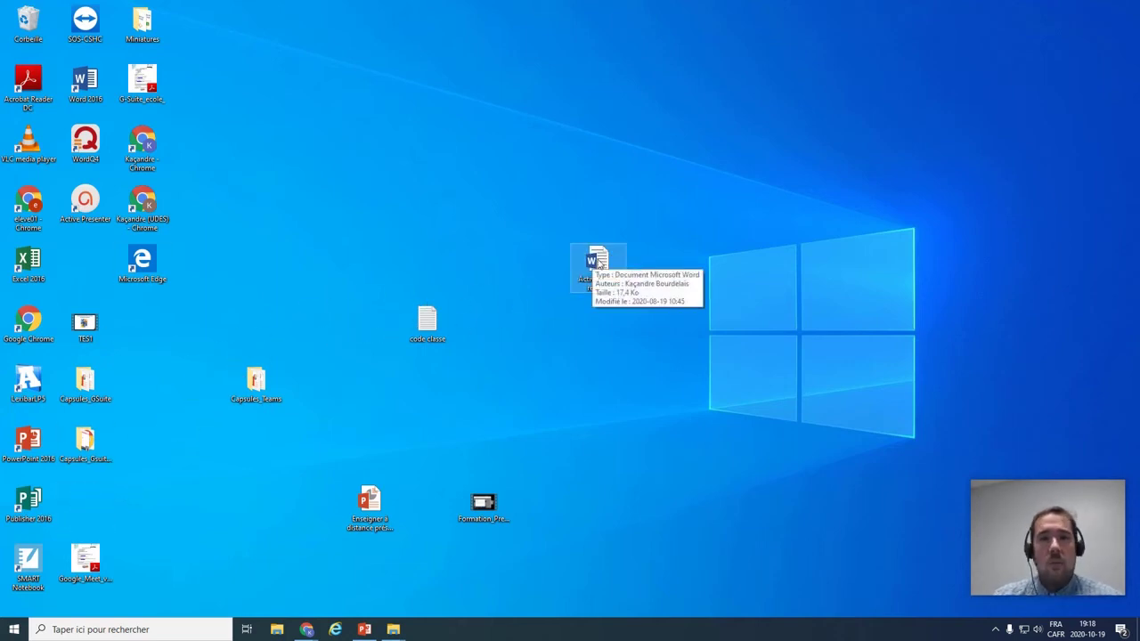
double_click(597, 261)
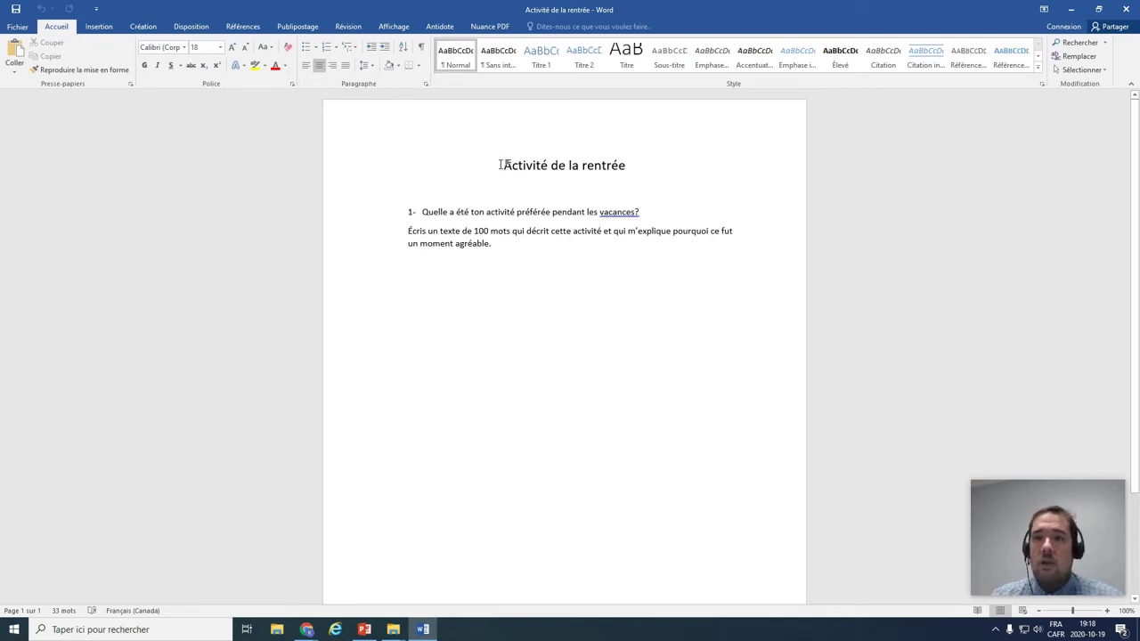
click(510, 249)
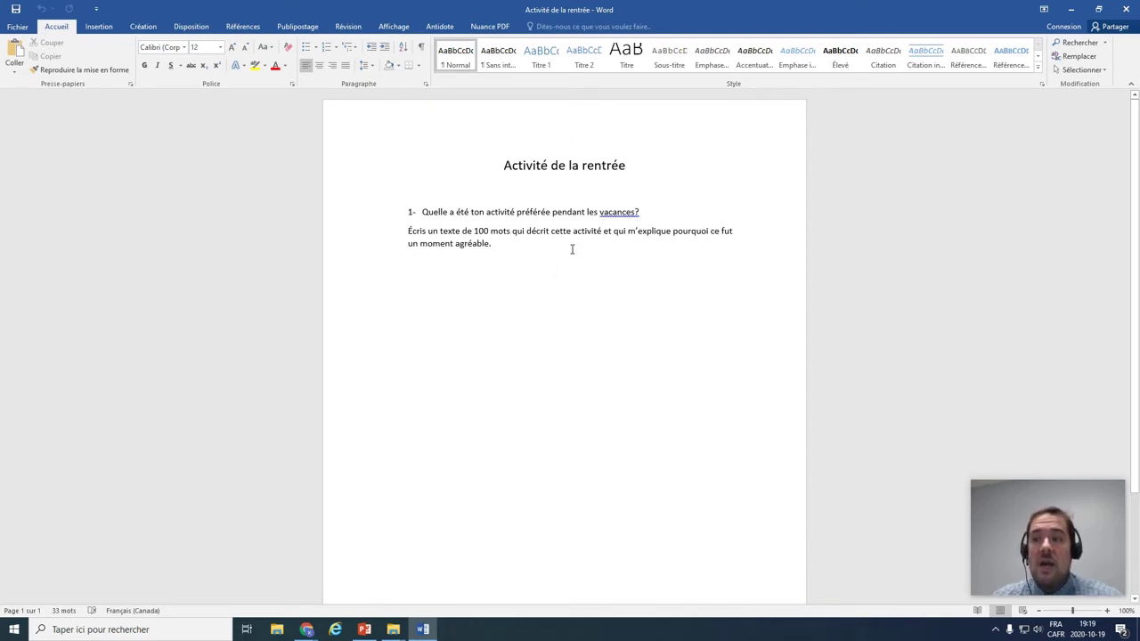
click(1128, 7)
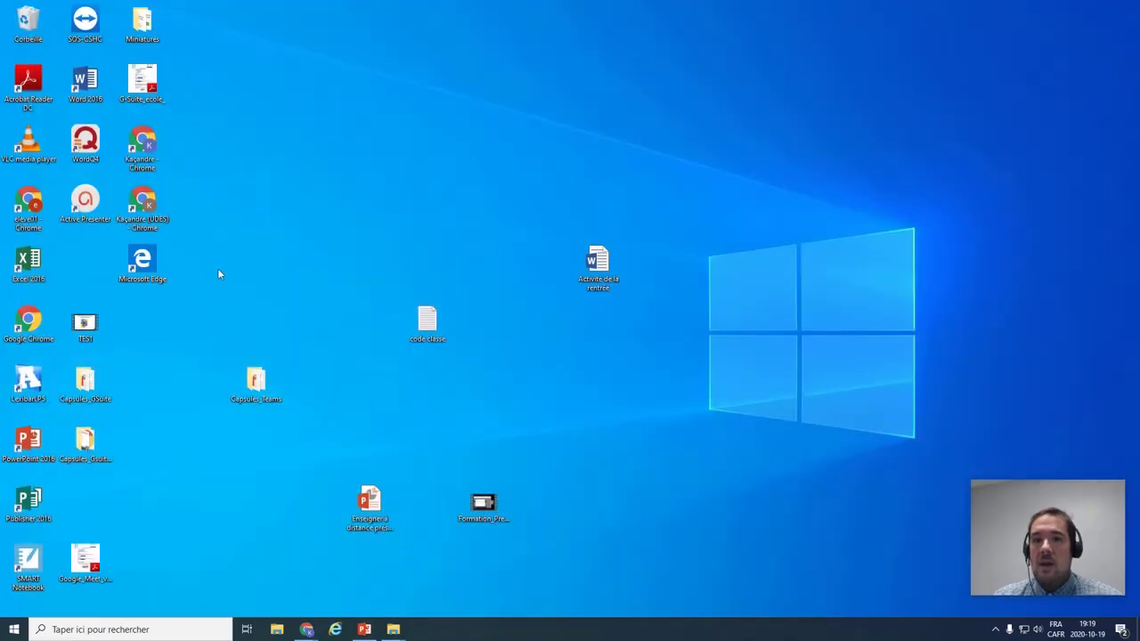
- Switch back to Chrome and open Google Classroom in a new tab from the Google apps
mouse_move(307, 629)
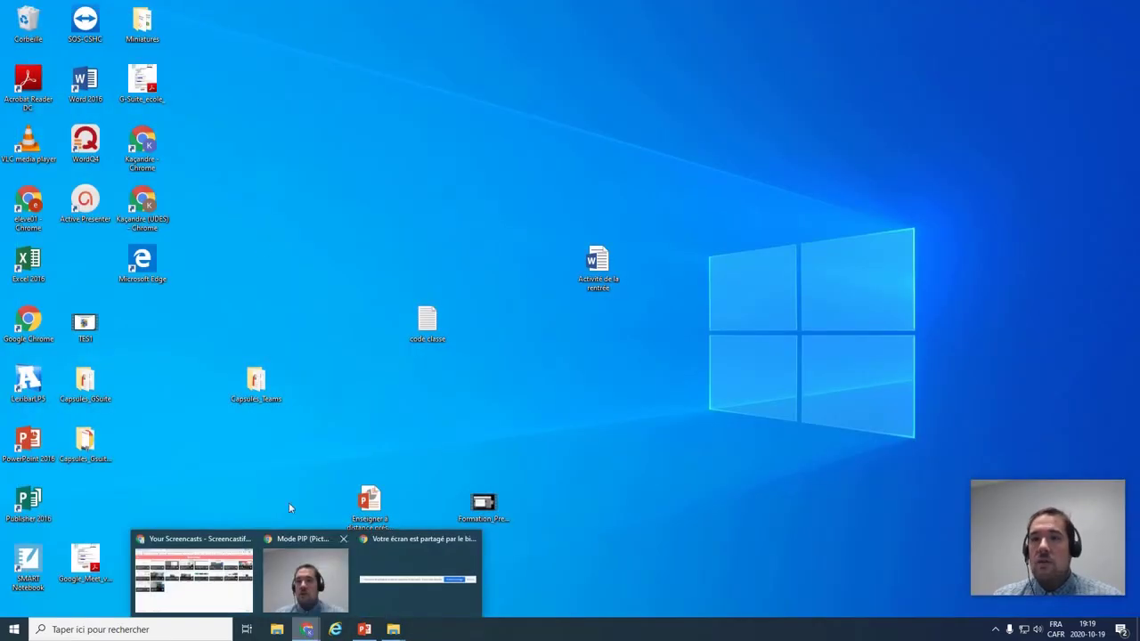
click(159, 585)
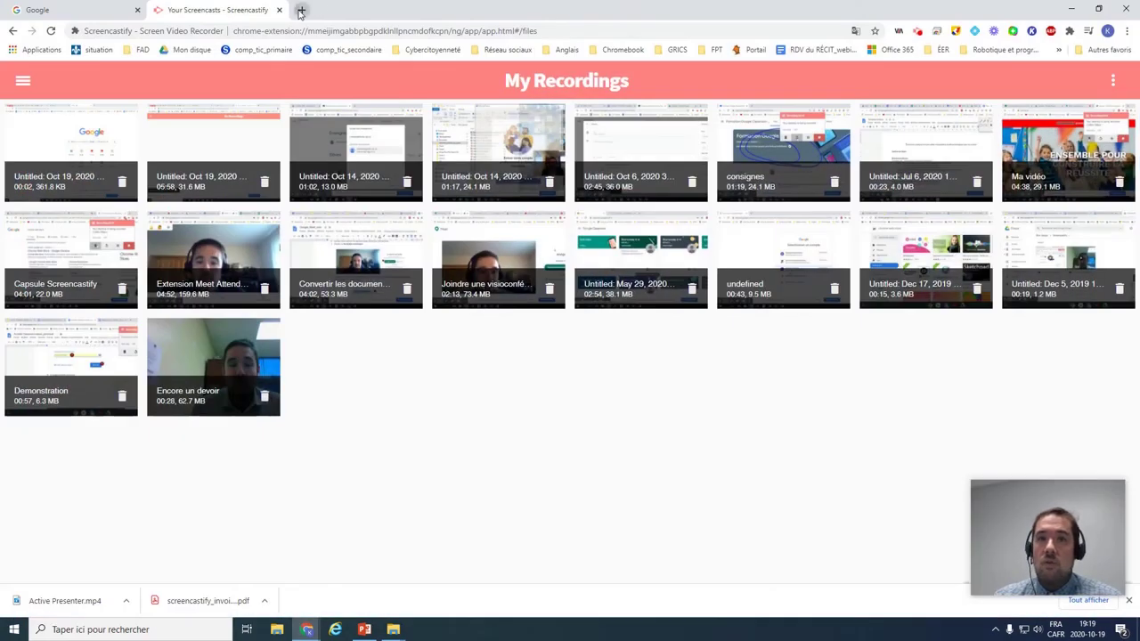
key(ctrl+t)
click(1091, 79)
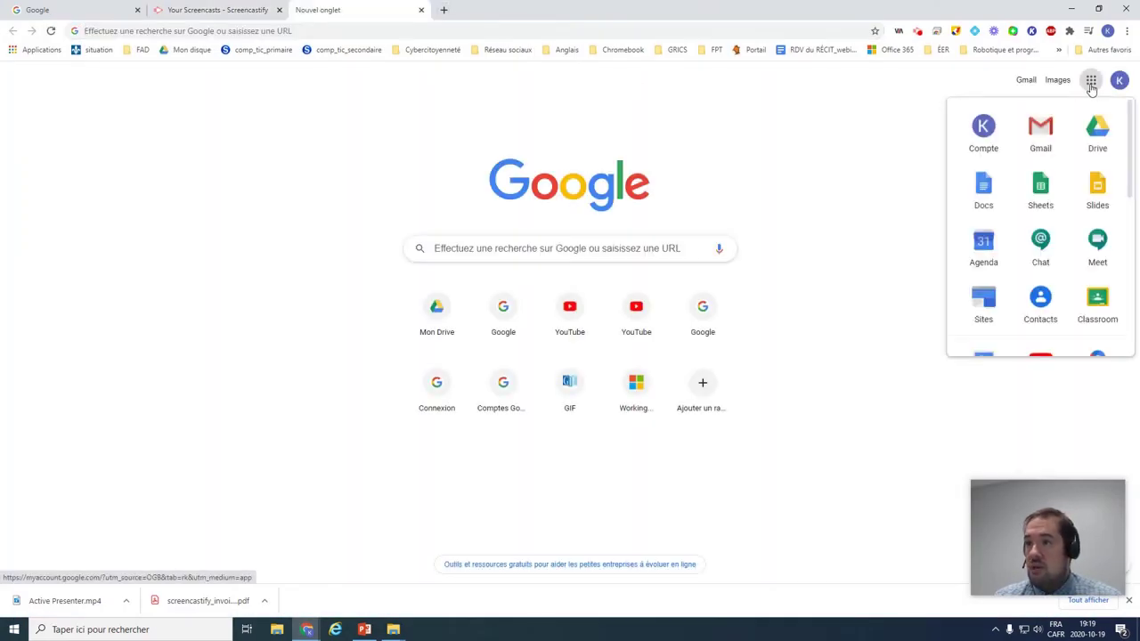
scroll(1084, 208, down, 1)
click(1096, 190)
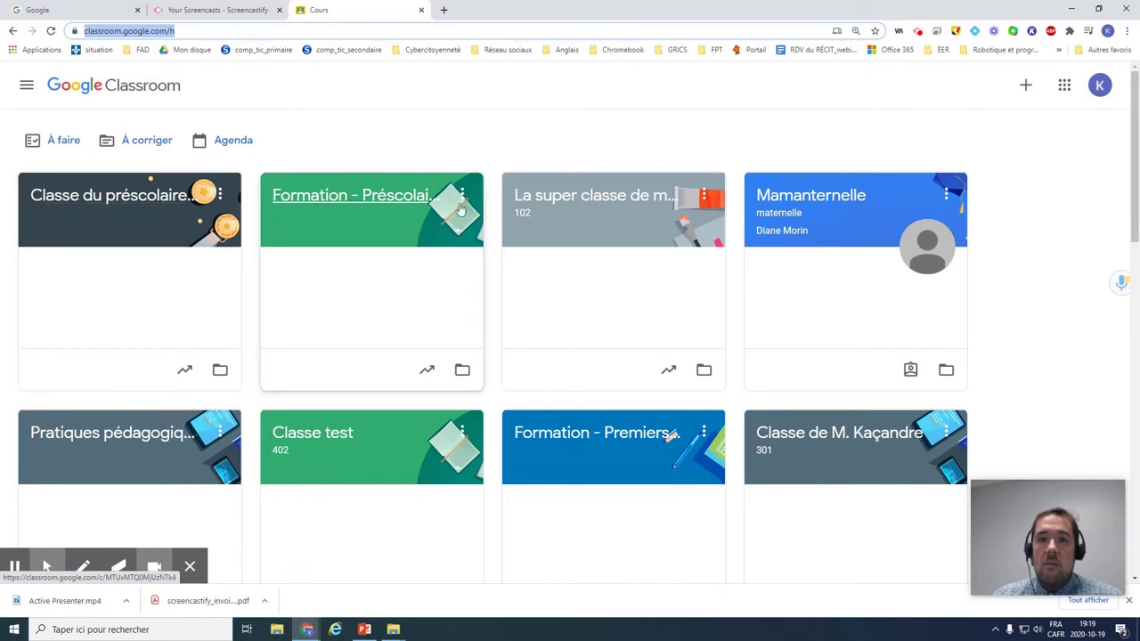
- Open the "Travaux et devoirs" page of the class "Classe du préscolaire et du 1er cycle"
click(117, 189)
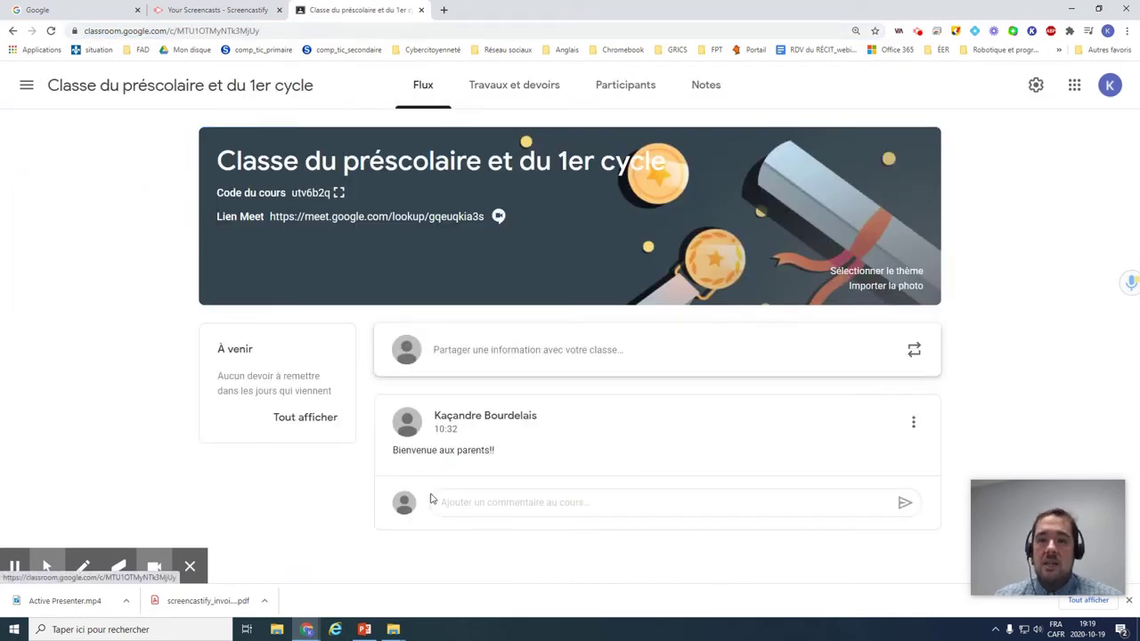
click(521, 99)
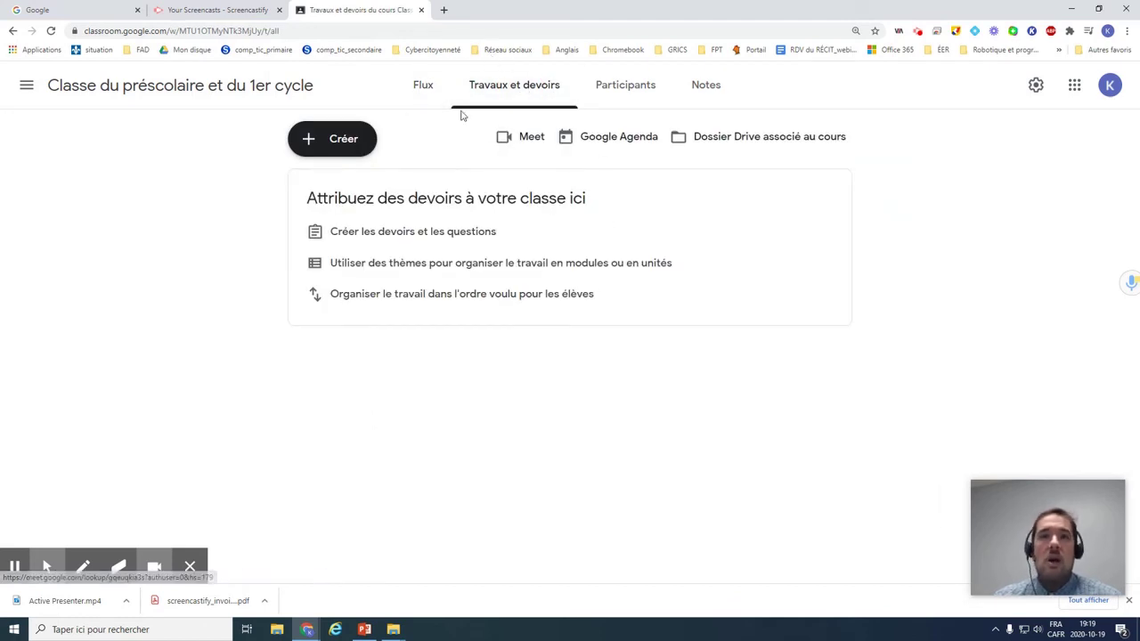
- Close the Google Classroom tab, minimize the browser and switch to the Capsule_ActivePresenter_enregistrer presentation in PowerPoint
click(421, 10)
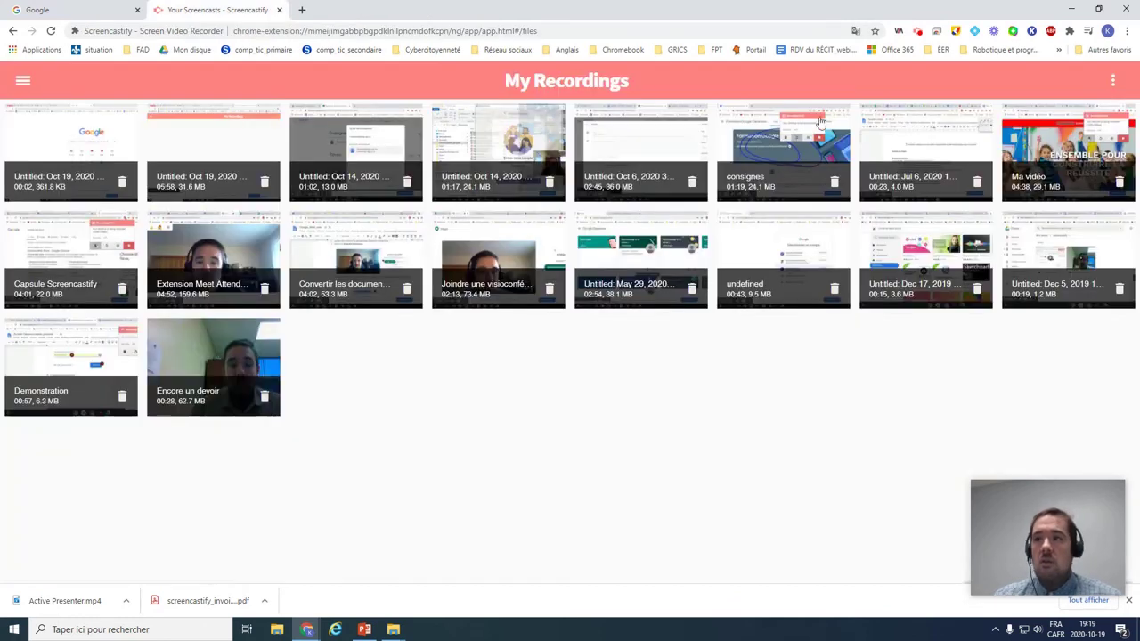
click(1070, 8)
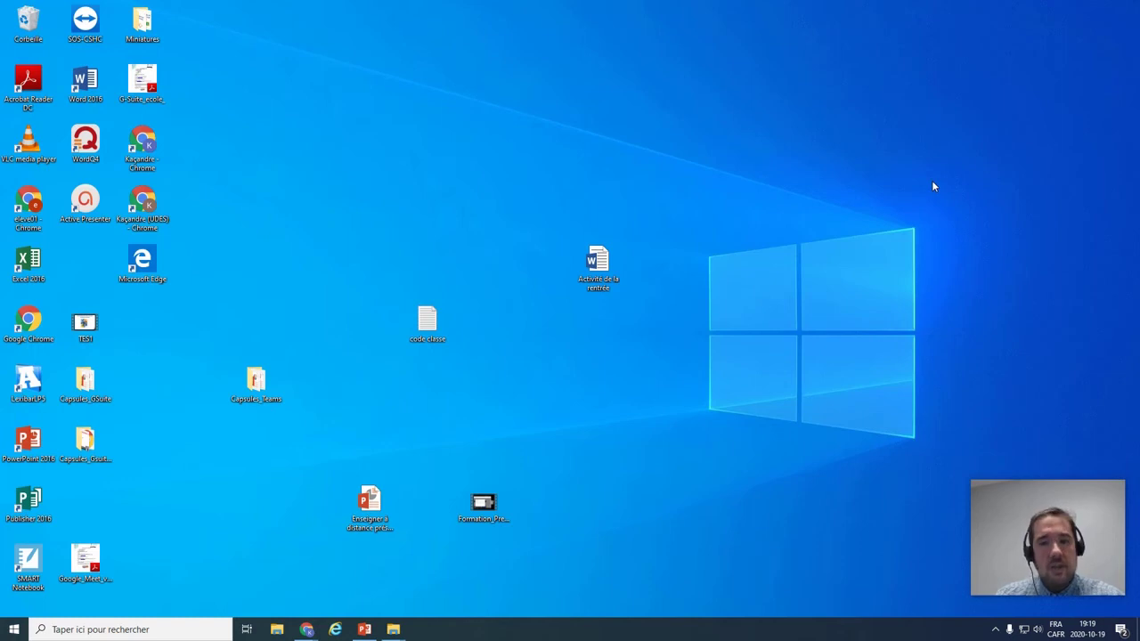
mouse_move(360, 631)
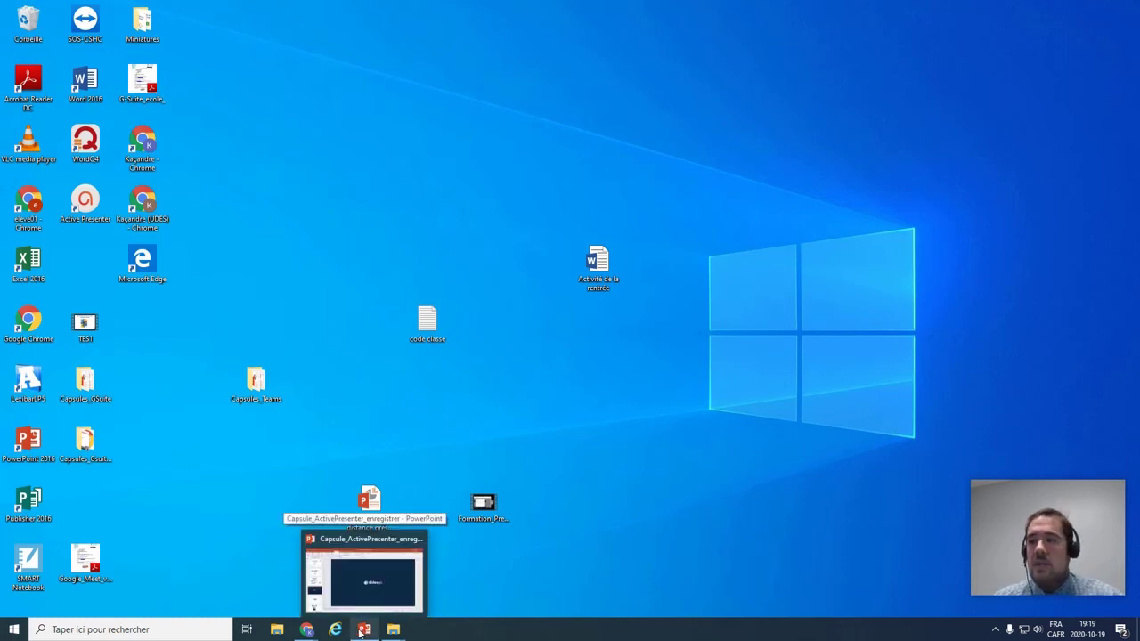
click(361, 631)
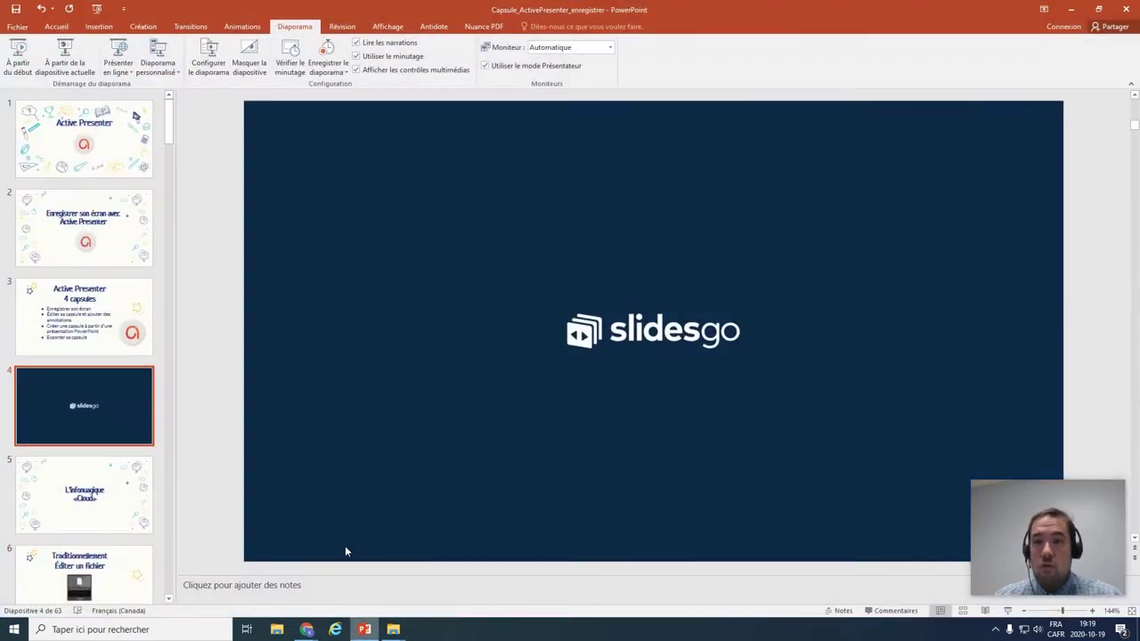
- Present the slideshow from slide 1 to the "Active Presenter 4 capsules" slide, end it and minimize PowerPoint
click(83, 169)
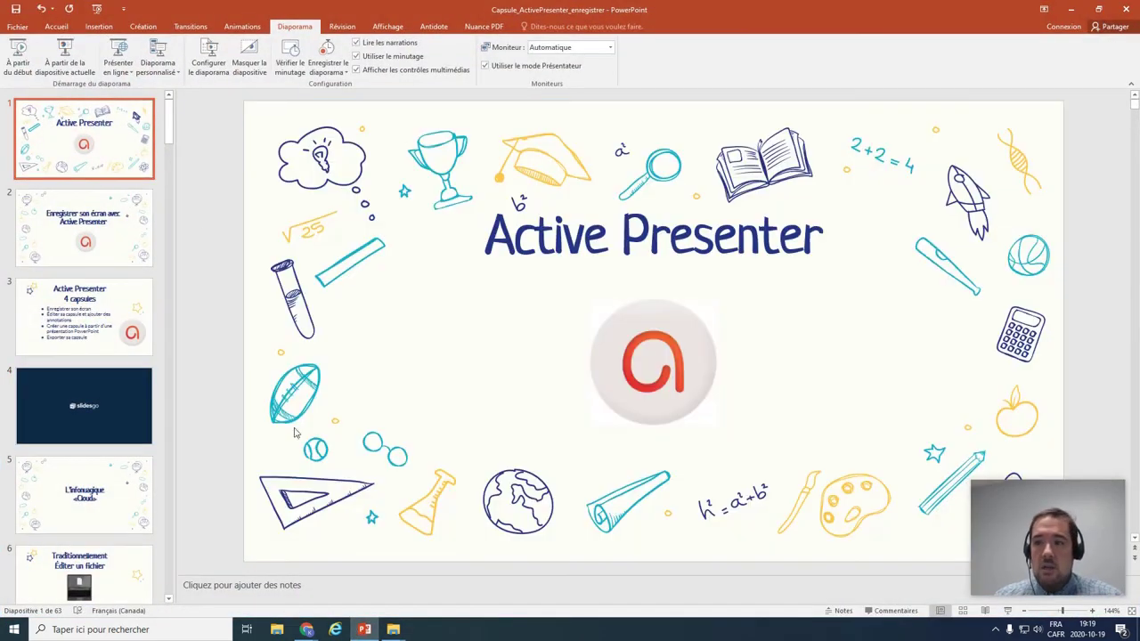
click(60, 64)
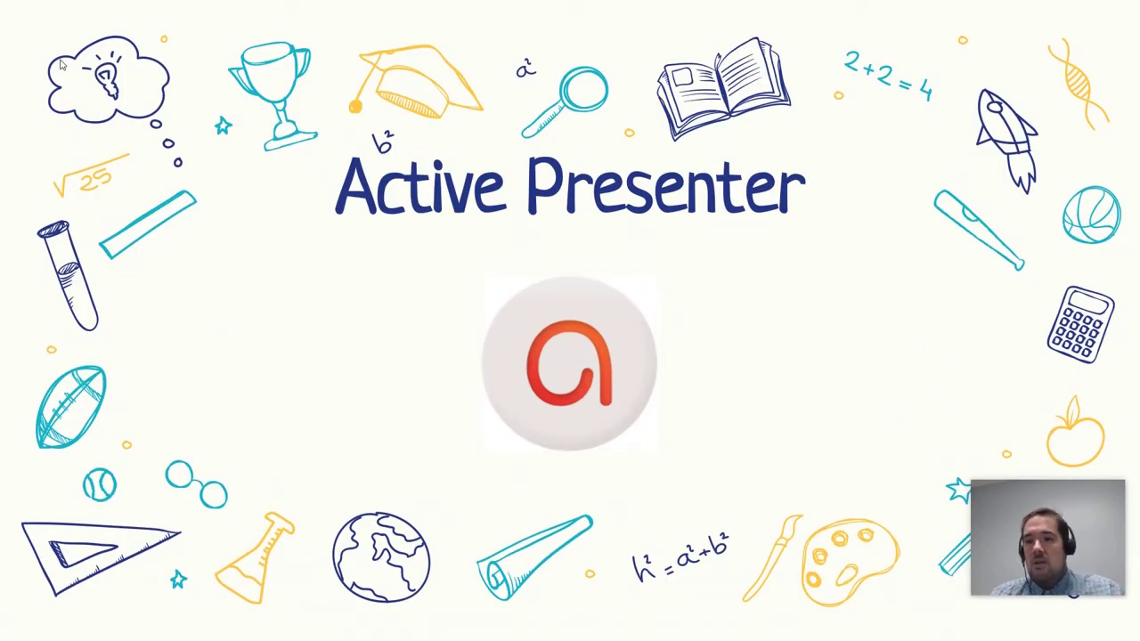
click(62, 65)
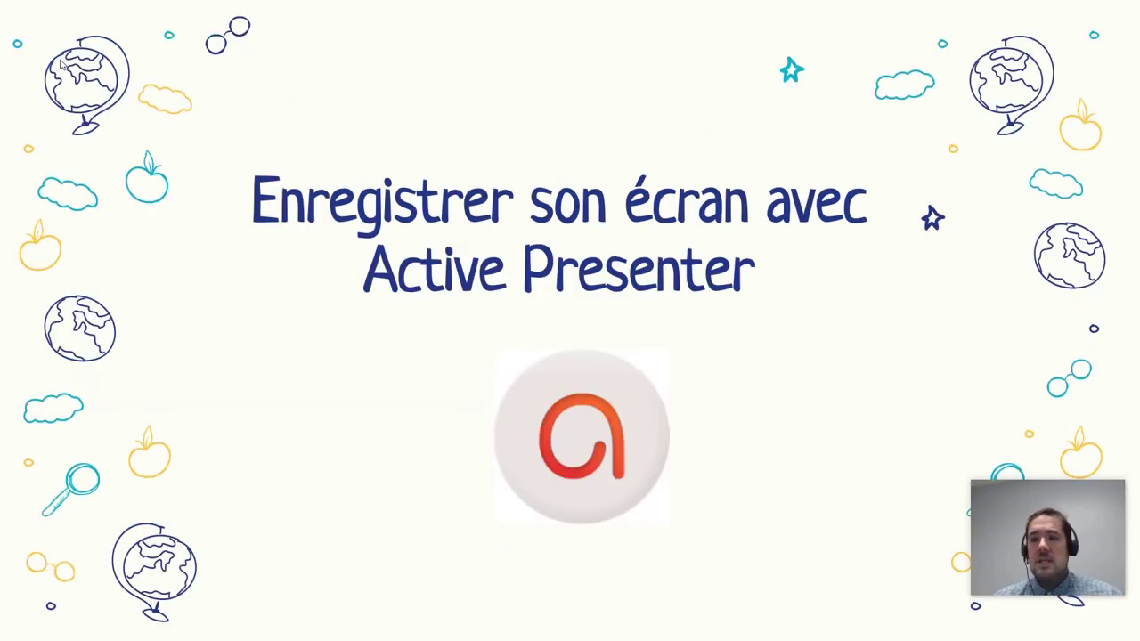
click(62, 65)
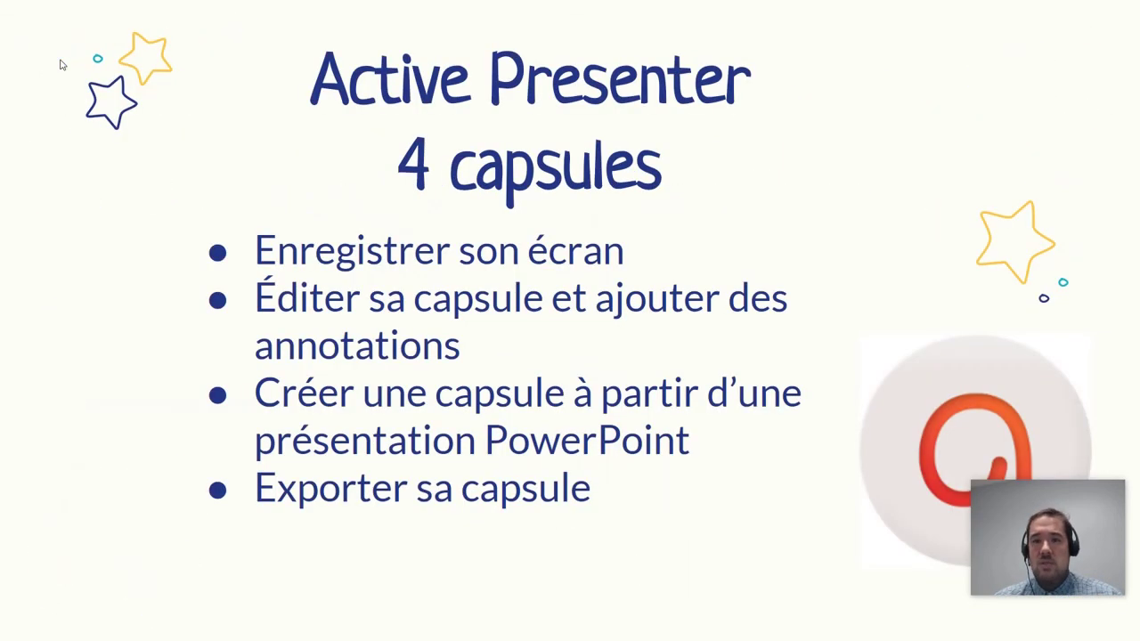
key(Escape)
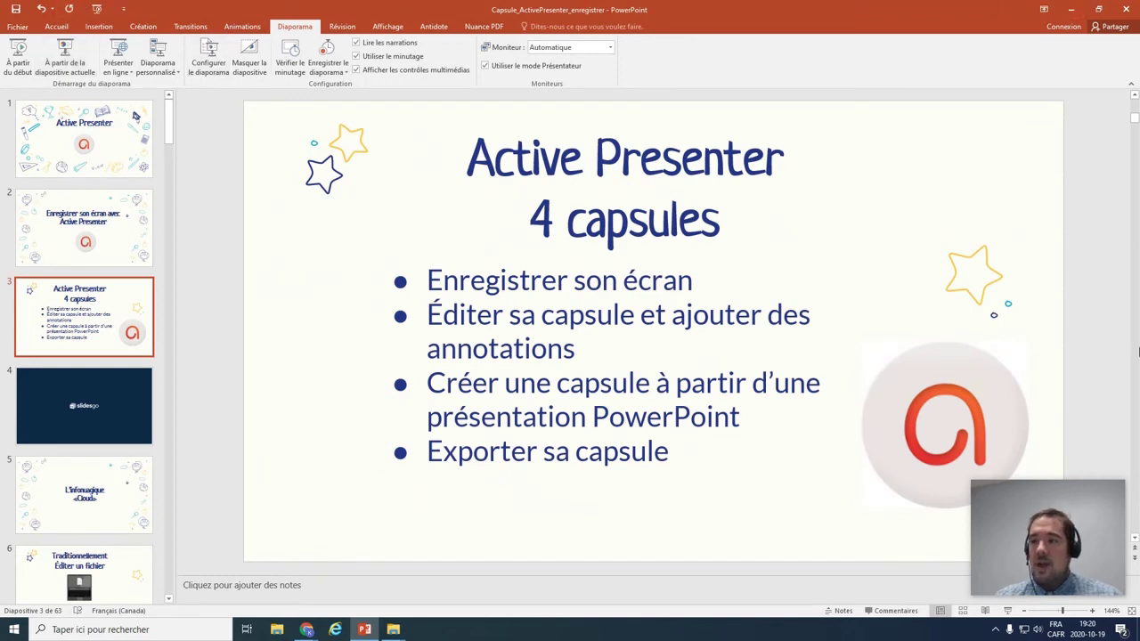
click(1072, 11)
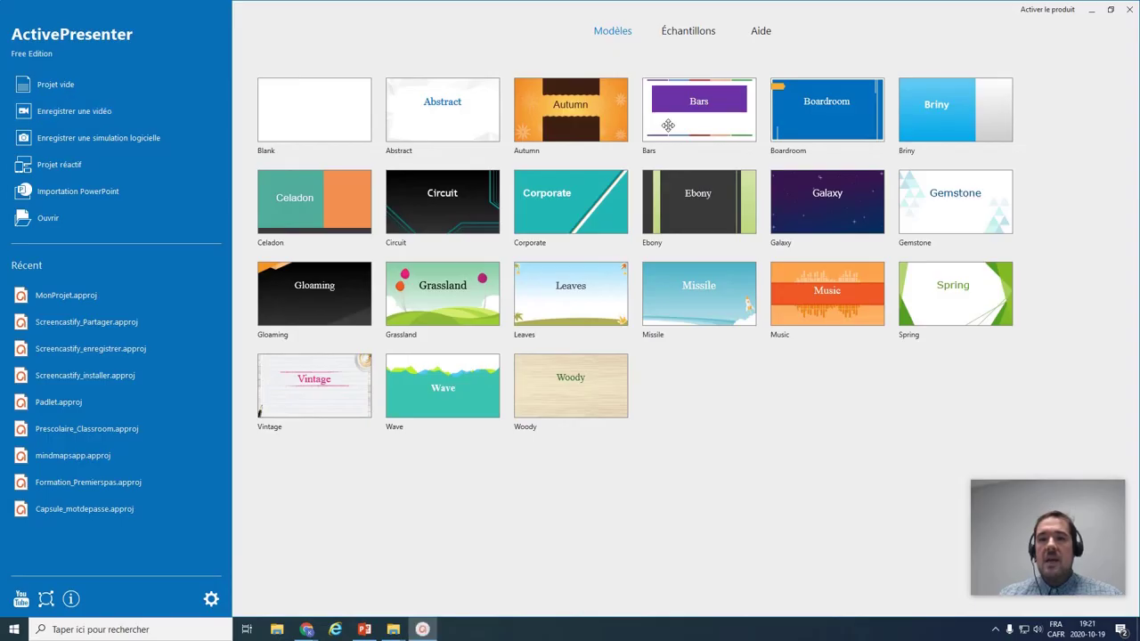
- Save the recorded ActivePresenter project as "Monprojetdecapsule" in the ActivePresenter folder under Documents
click(668, 124)
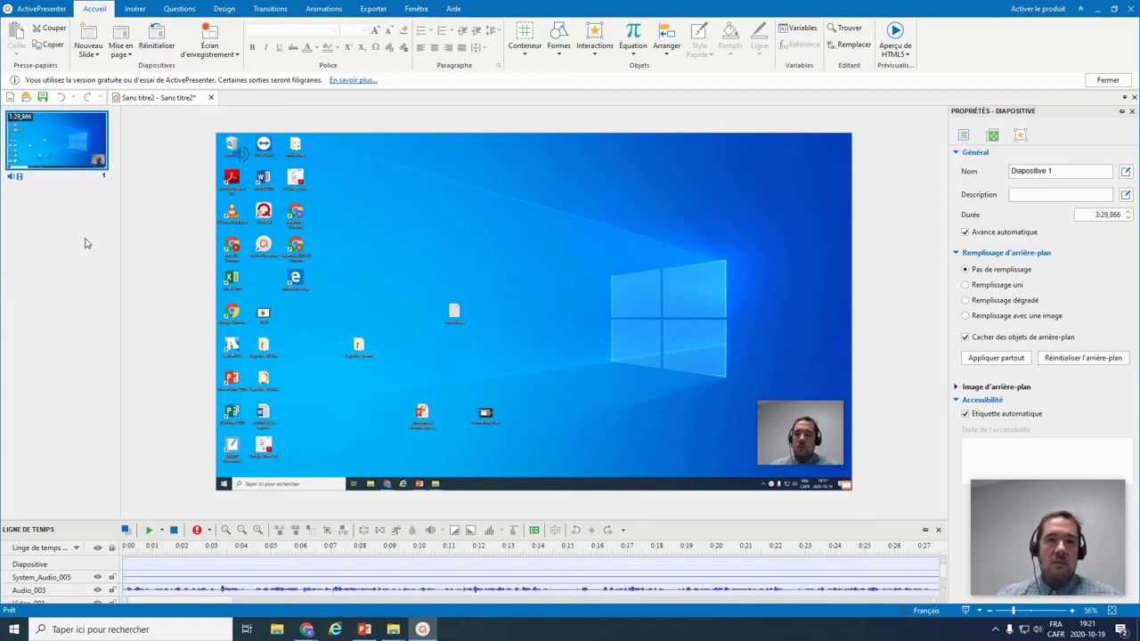
click(42, 98)
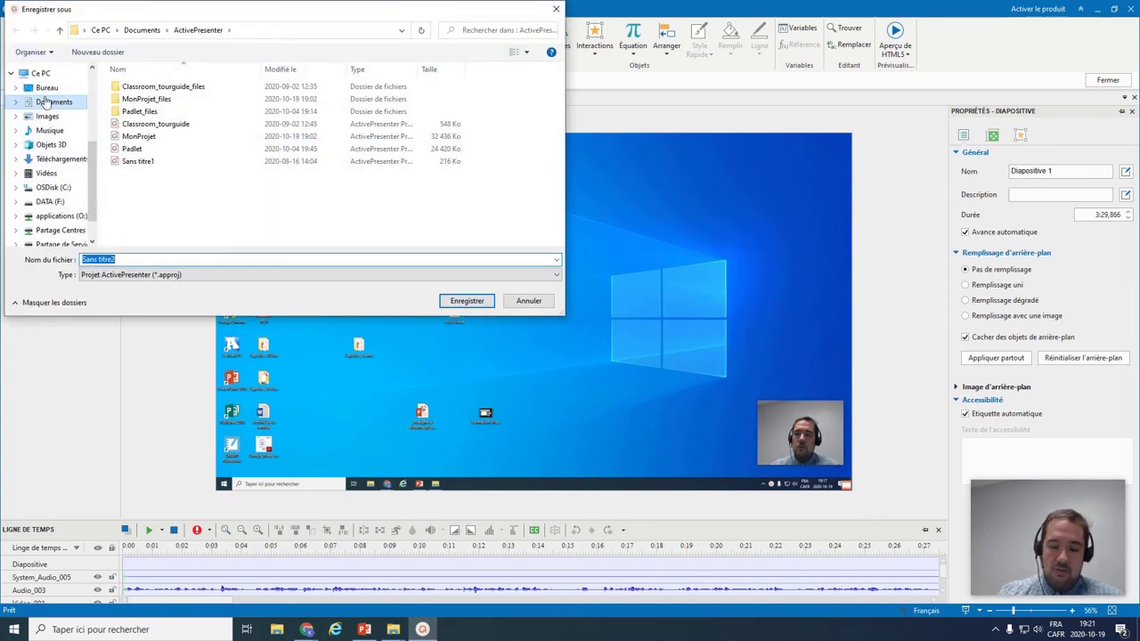
text(Monprojetdecapsule)
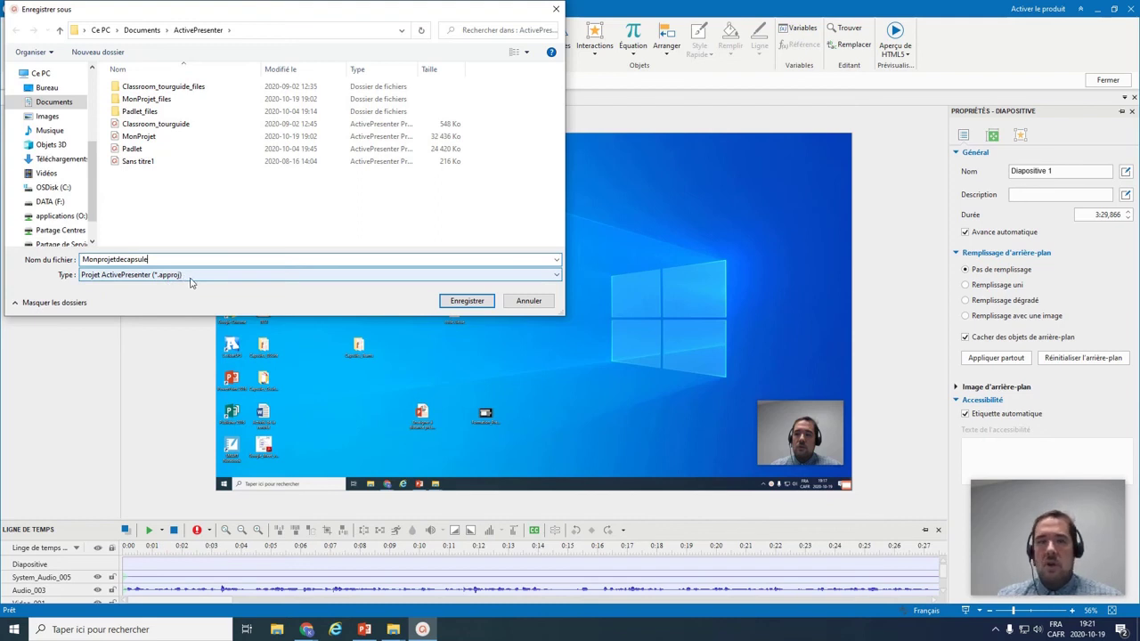
click(466, 301)
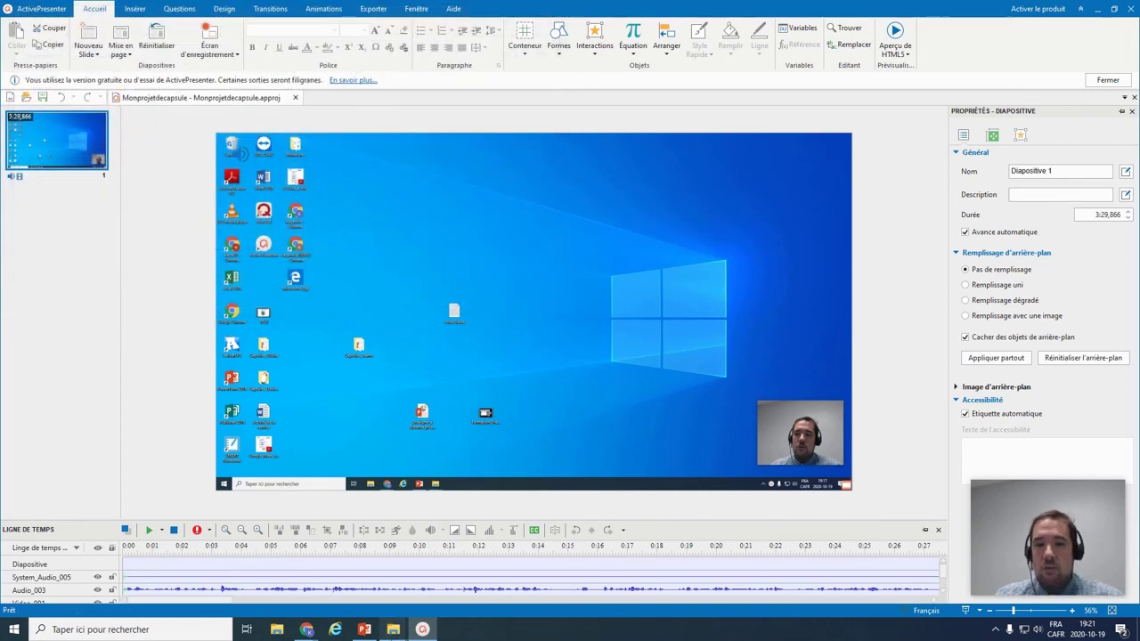
- Check the Monprojetdecapsule project file and the Monprojetdecapsule_files folder in Documents > ActivePresenter in File Explorer, and close the window
mouse_move(393, 630)
click(348, 579)
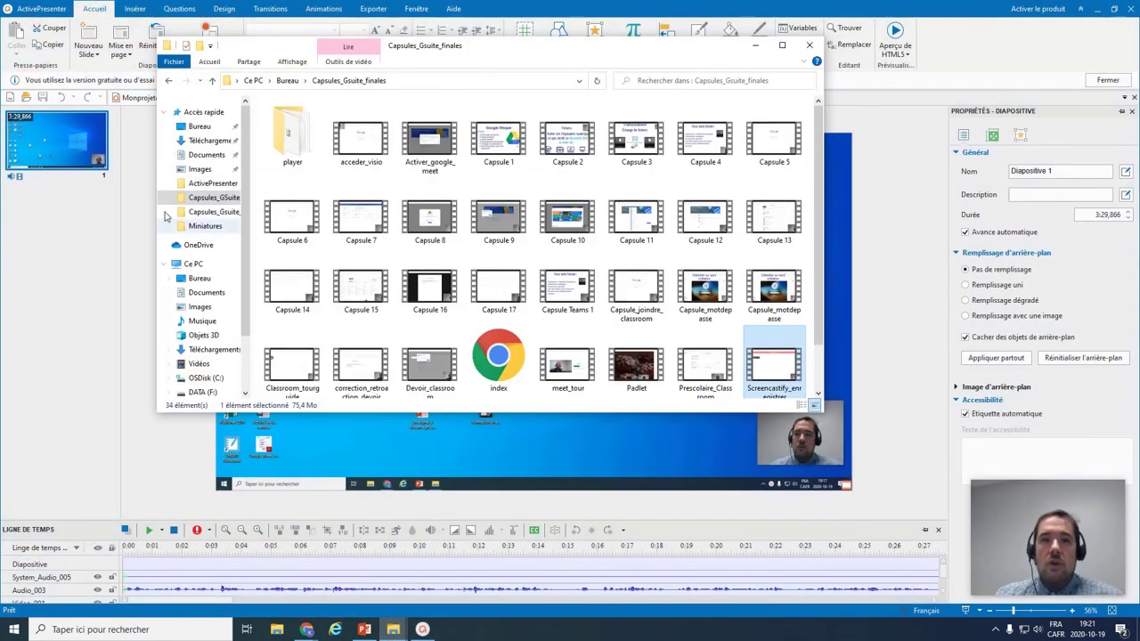
click(207, 154)
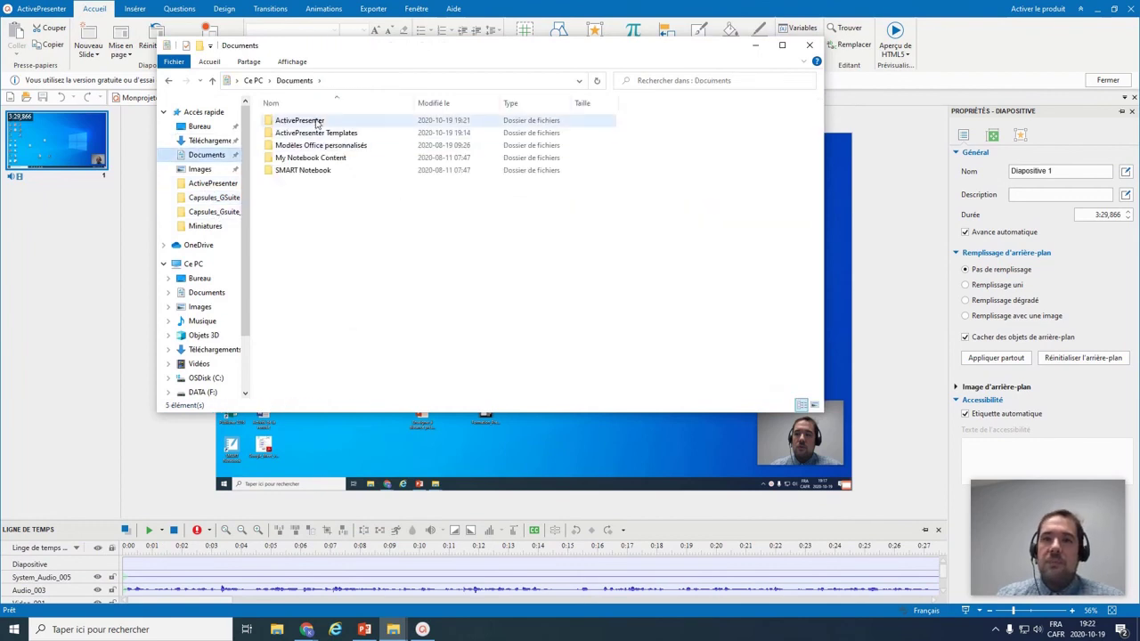
double_click(310, 124)
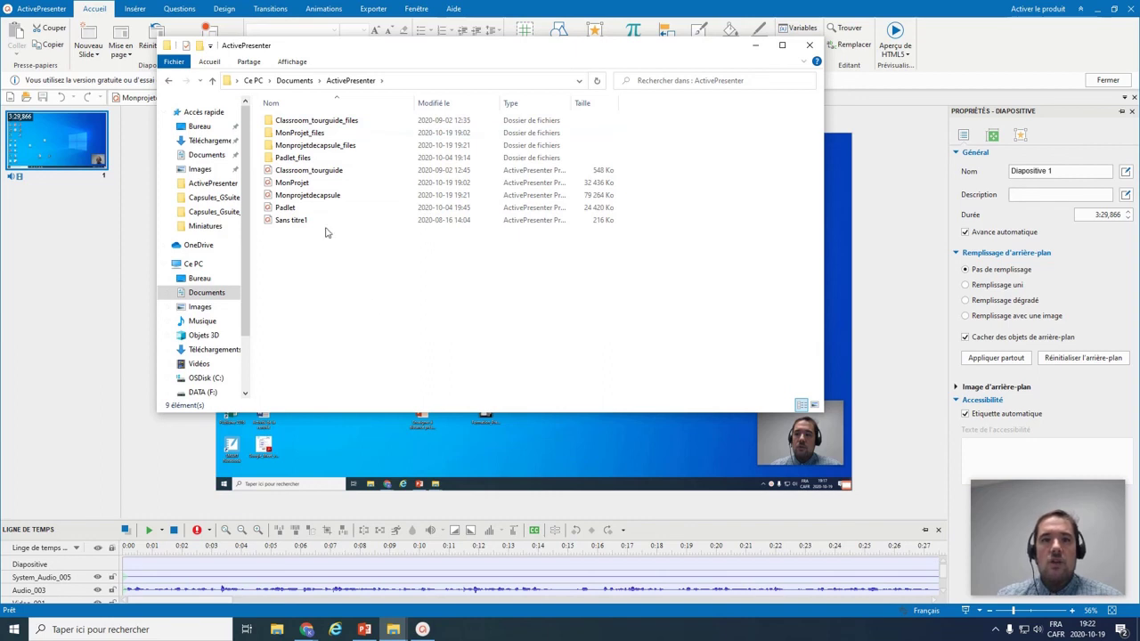
click(294, 197)
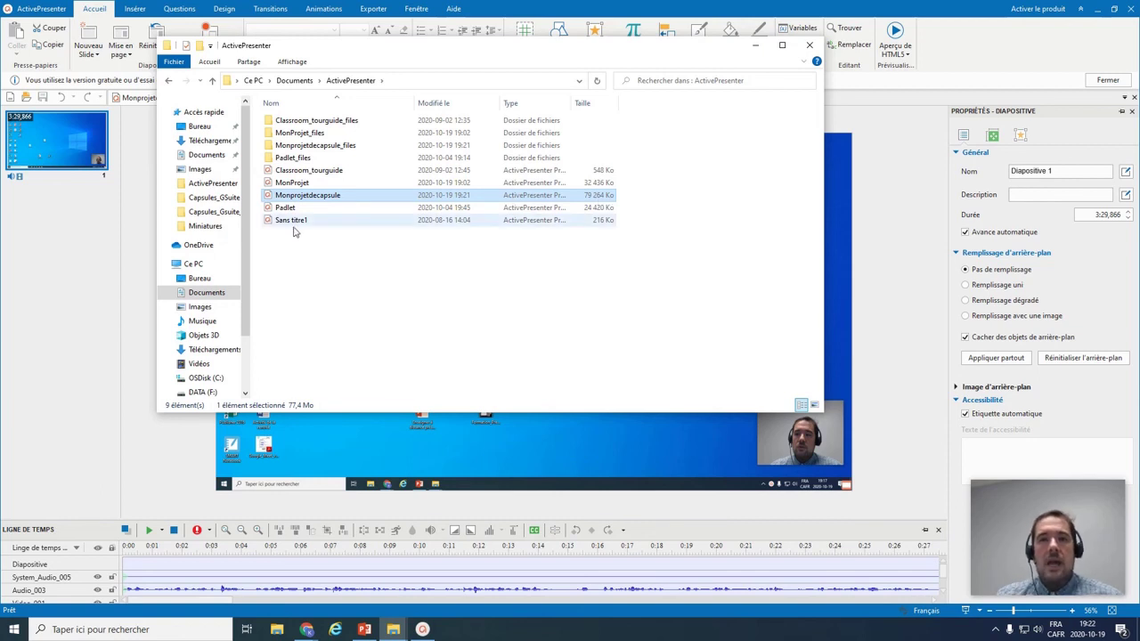
click(330, 153)
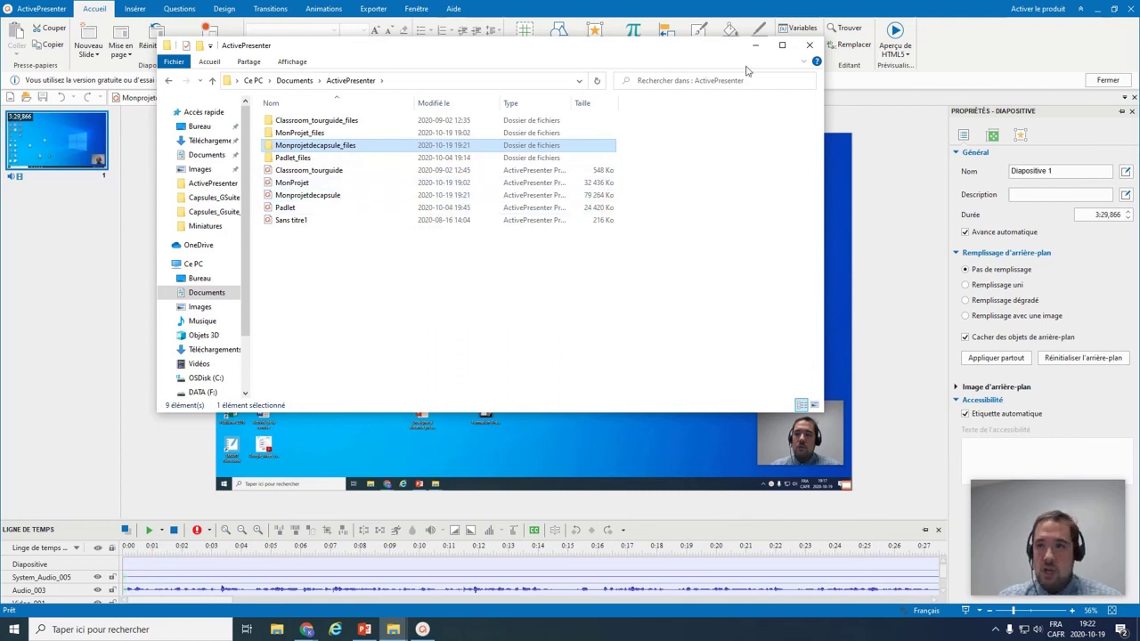
click(809, 46)
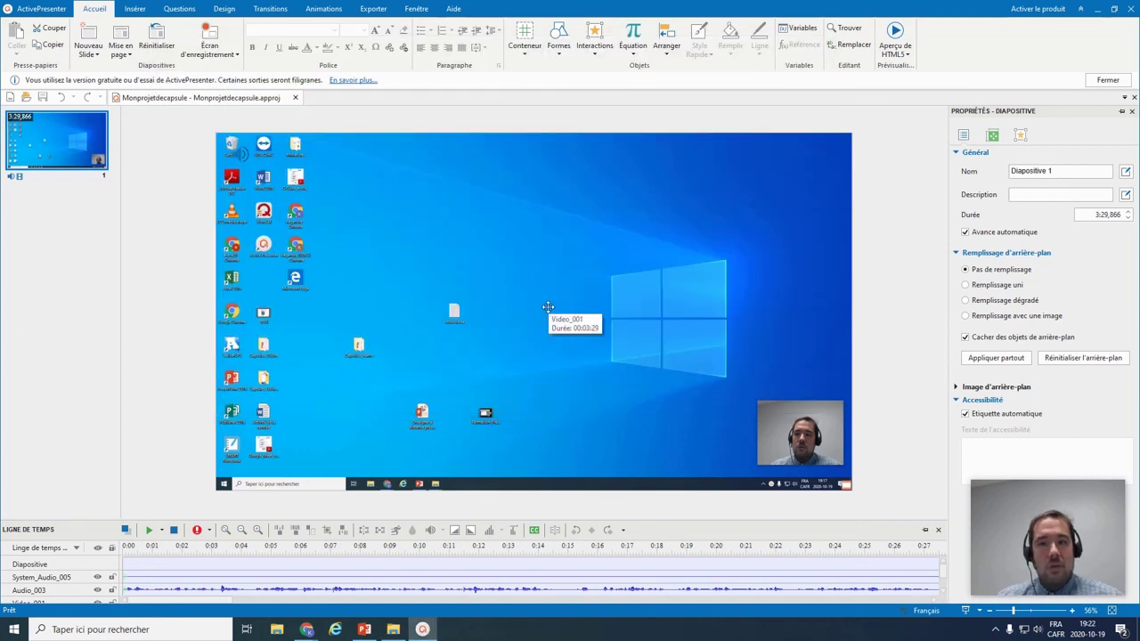